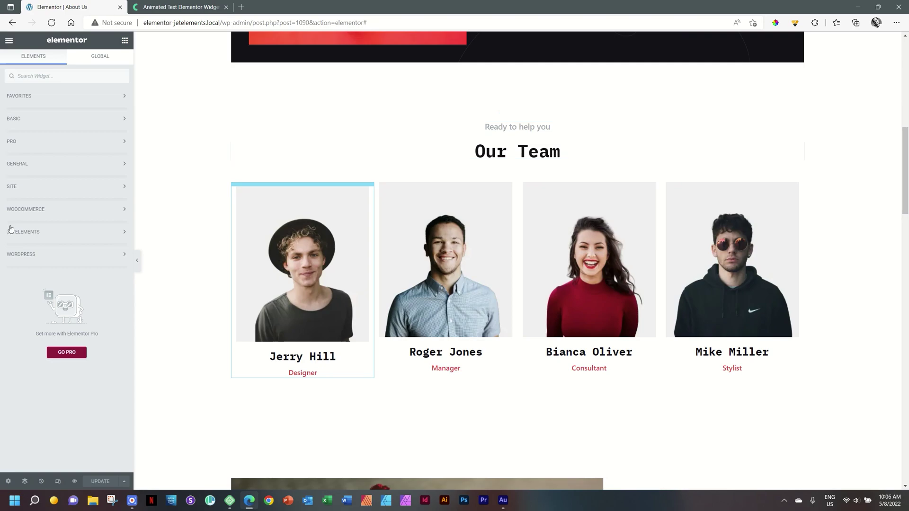
# Expand the JetElements widget category in the Elements panel
pyautogui.click(43, 233)
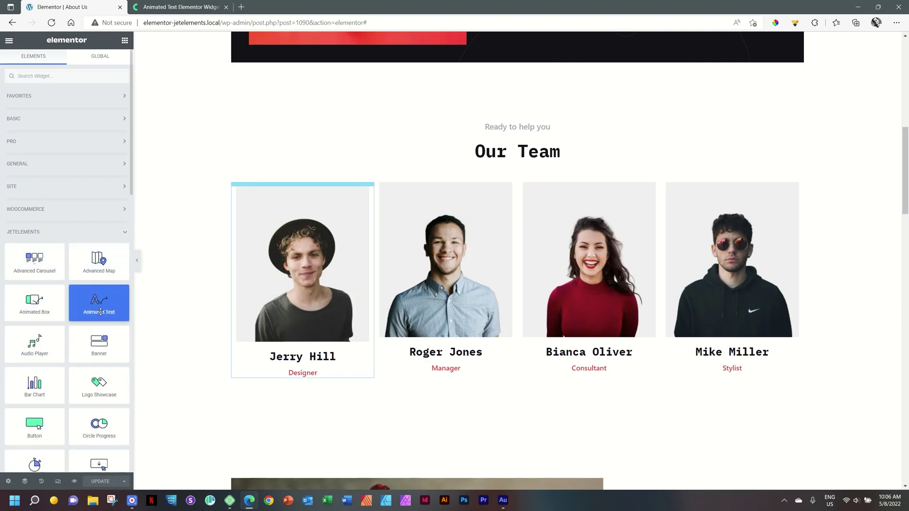
# Place an Animated Text widget directly under the Our Team heading
pyautogui.moveTo(100, 312); pyautogui.dragTo(549, 163)
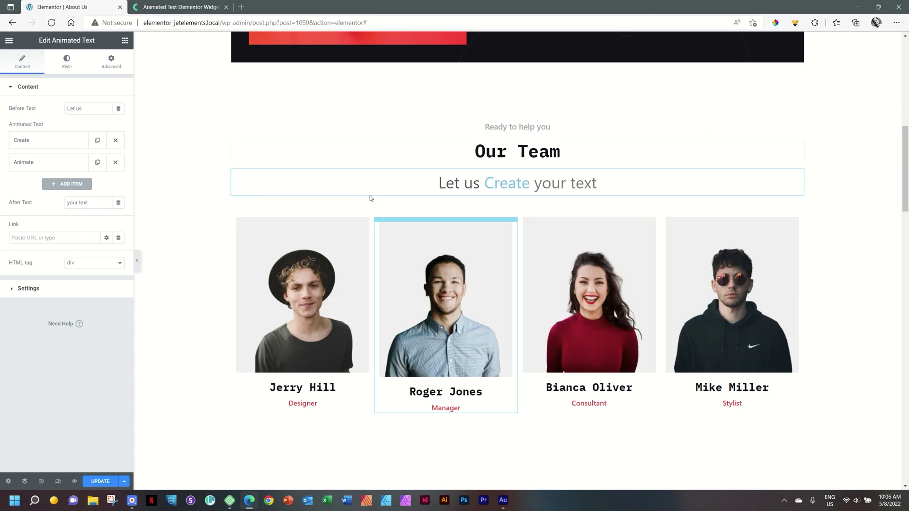
pyautogui.click(38, 287)
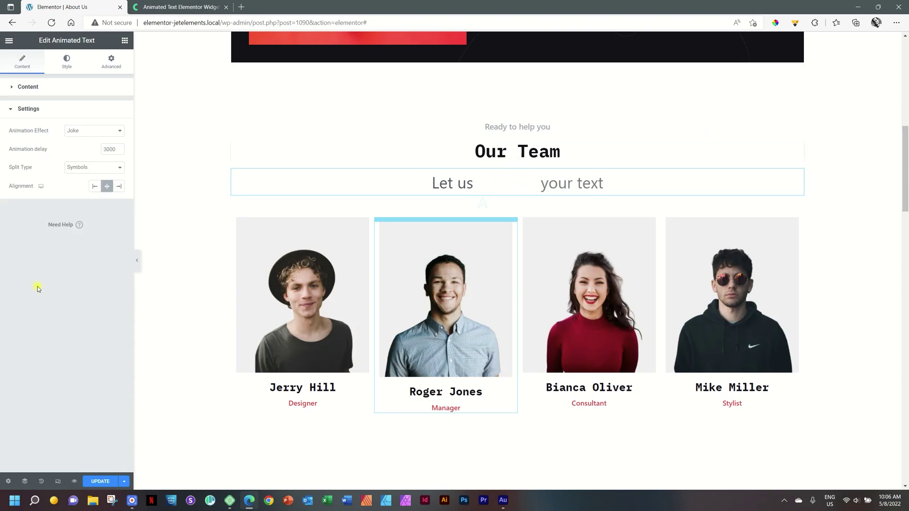
# Try the Kinnect, Circus, Rotation fall and Simple Fall effects, then settle on Typing
pyautogui.click(80, 133)
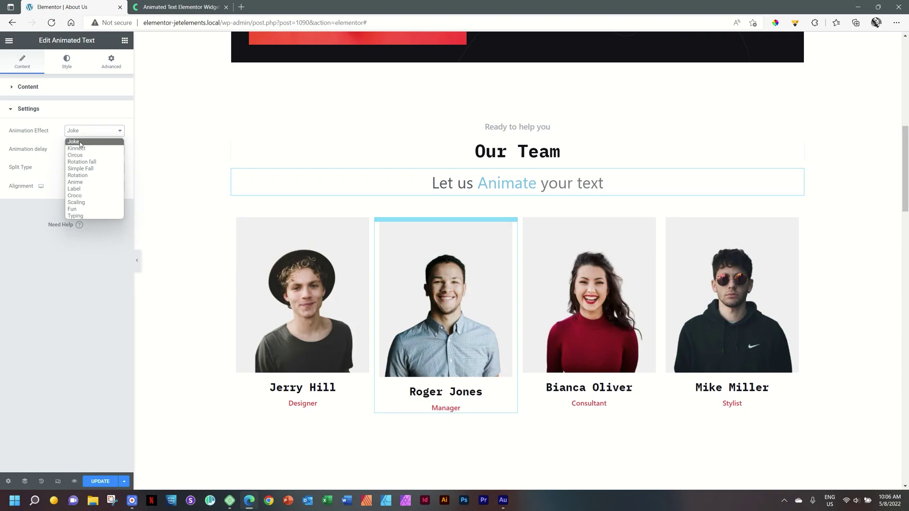
pyautogui.click(78, 148)
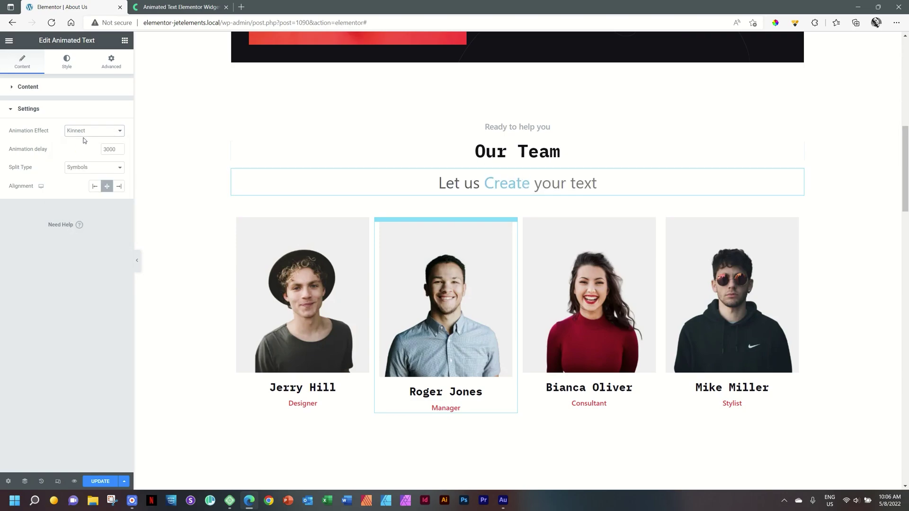
pyautogui.click(83, 134)
pyautogui.click(85, 157)
pyautogui.click(94, 135)
pyautogui.click(91, 162)
pyautogui.click(98, 131)
pyautogui.click(87, 169)
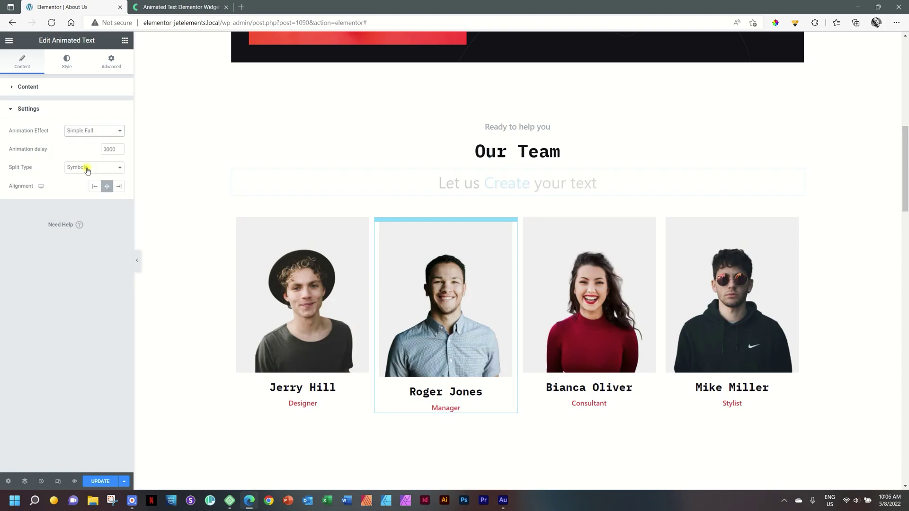
pyautogui.click(93, 134)
pyautogui.click(87, 216)
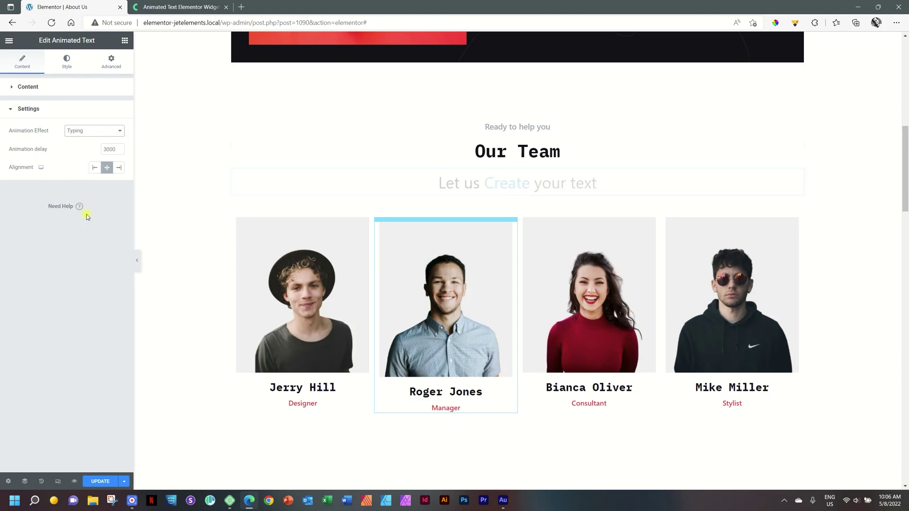
# Set the animation delay to 1500 and test alignments, leaving the text centred
pyautogui.click(109, 150)
pyautogui.write('1')
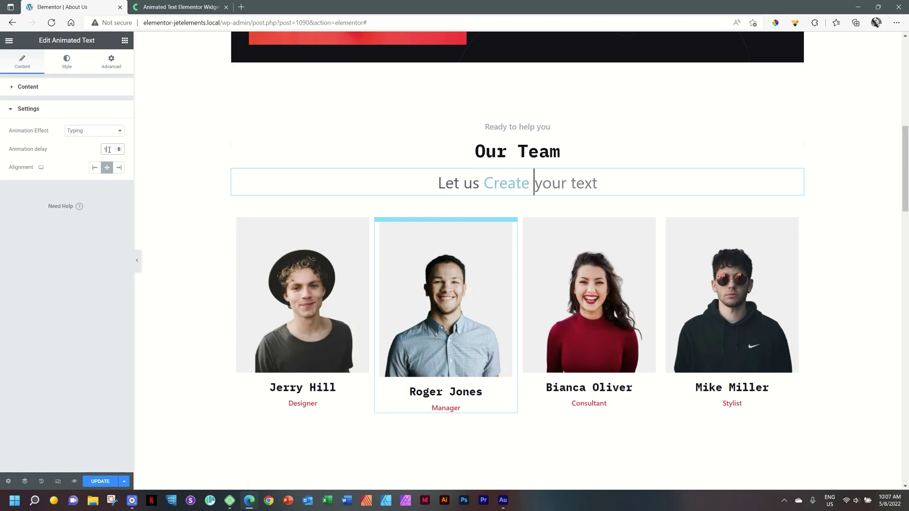
pyautogui.write('500')
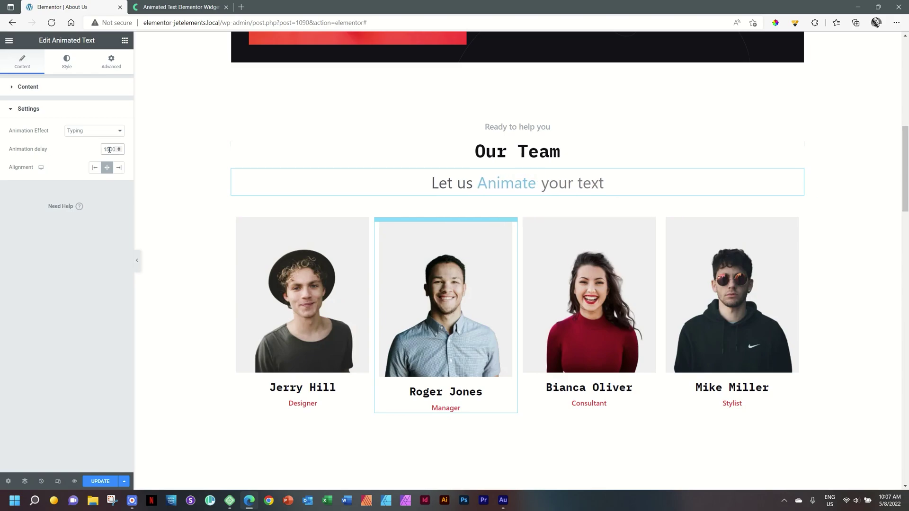
pyautogui.click(96, 169)
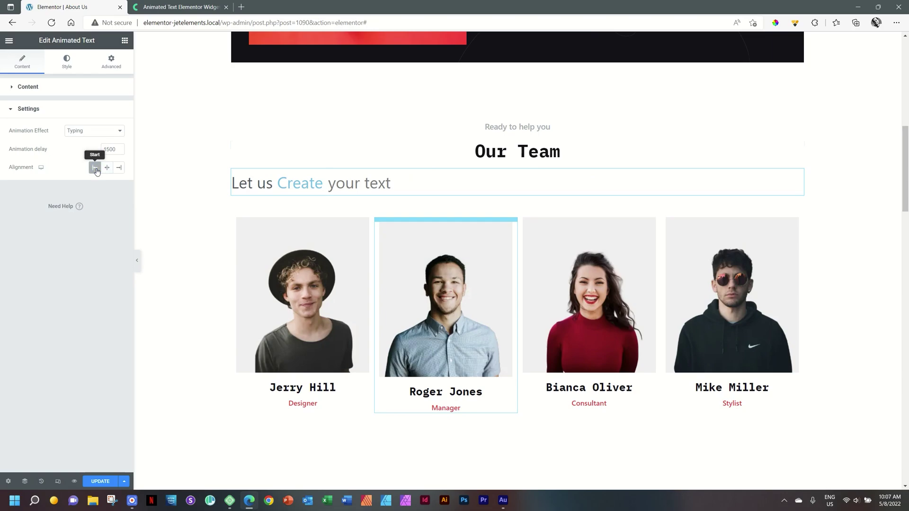
pyautogui.click(119, 168)
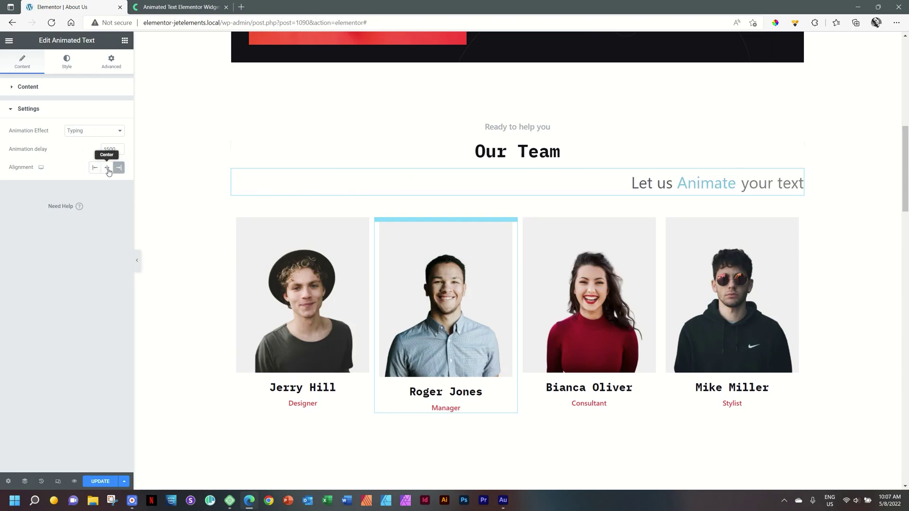
pyautogui.click(108, 169)
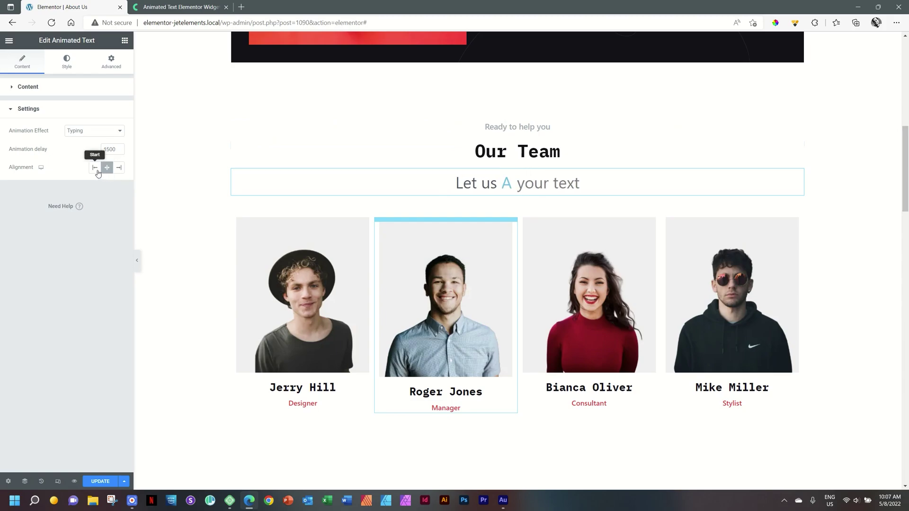
pyautogui.click(95, 167)
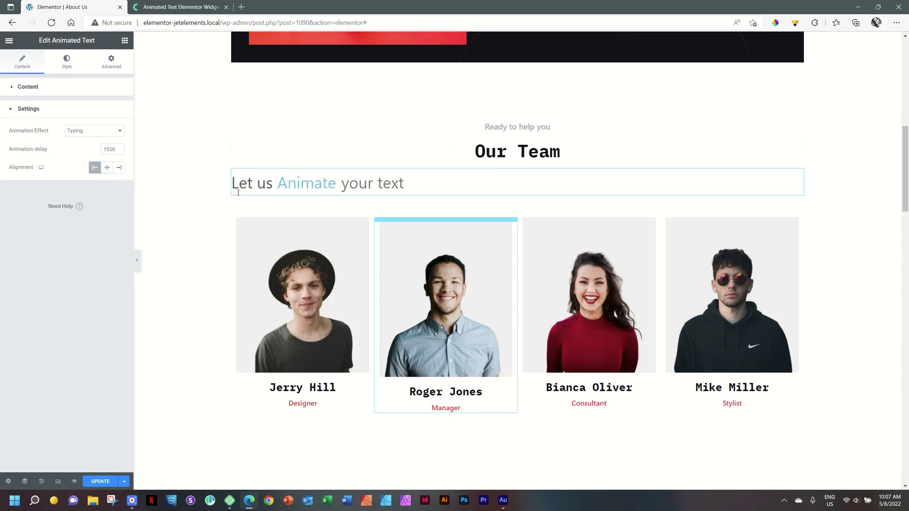
pyautogui.click(106, 169)
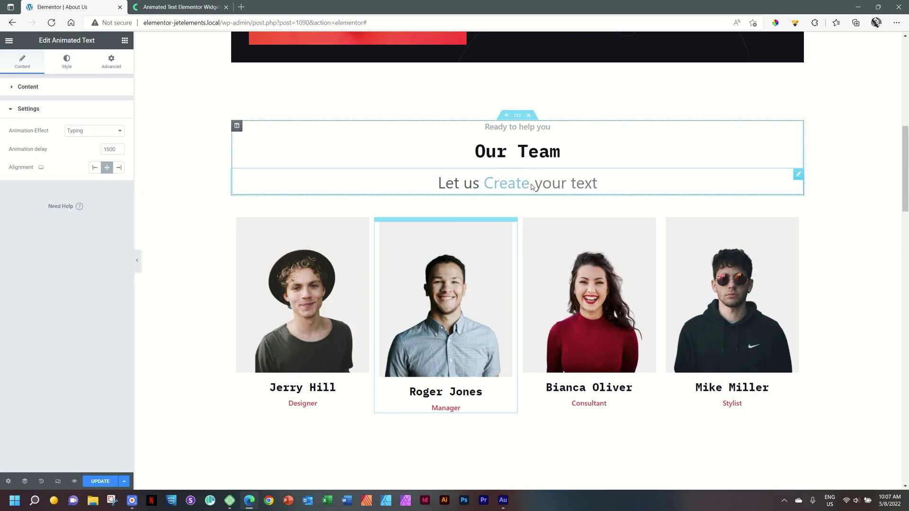
# Switch the animation effect to Croco and collapse the Settings section
pyautogui.click(79, 133)
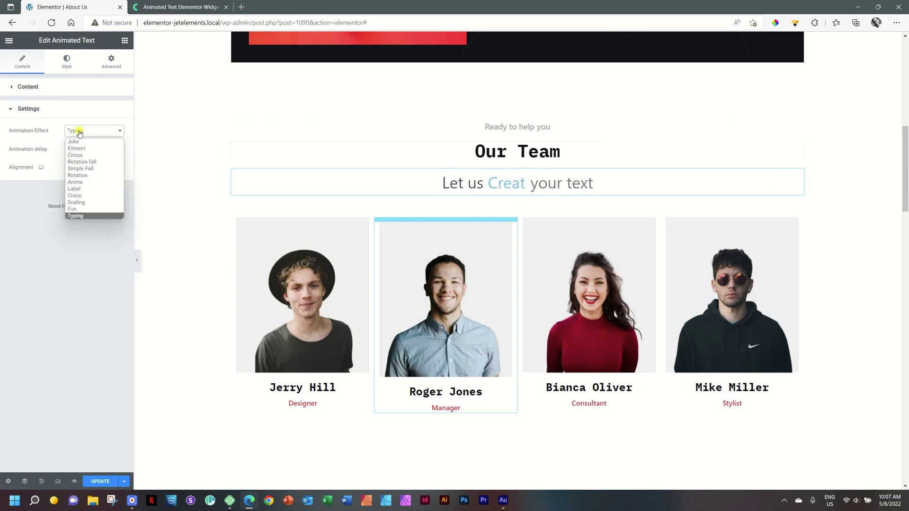
pyautogui.click(78, 196)
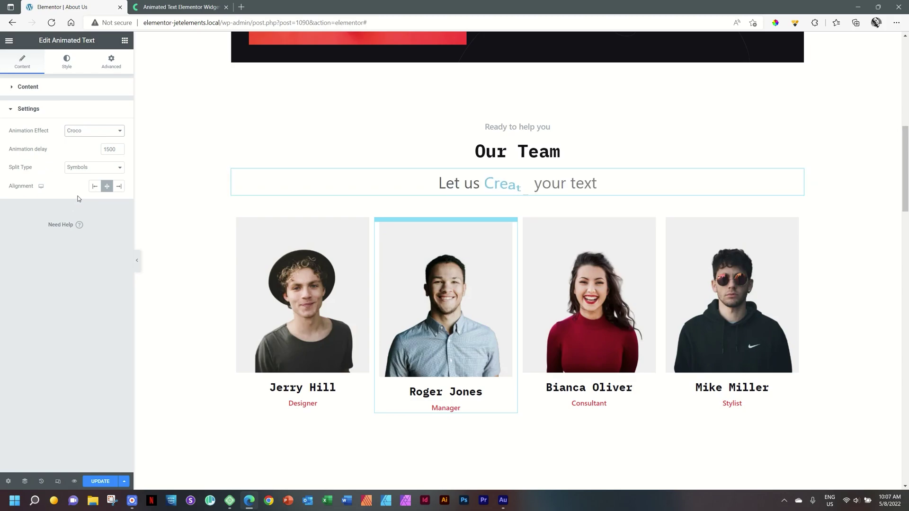
pyautogui.click(24, 105)
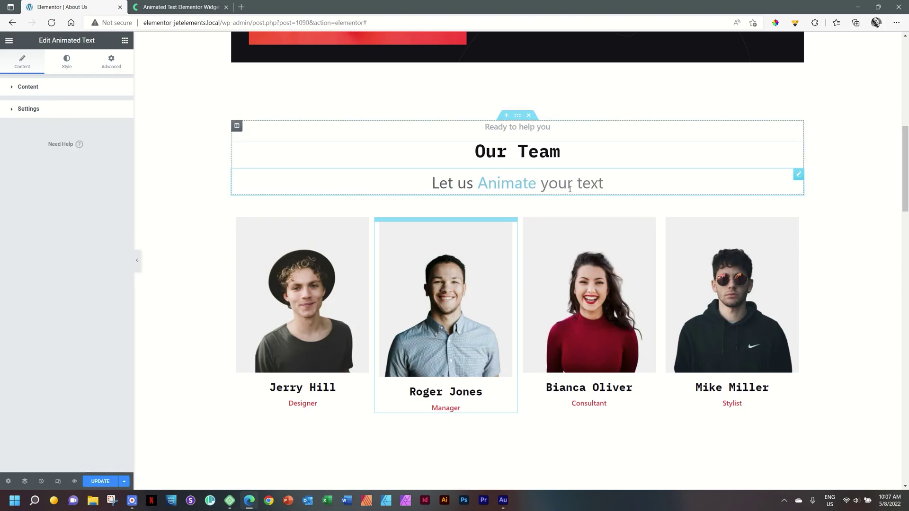
pyautogui.click(34, 88)
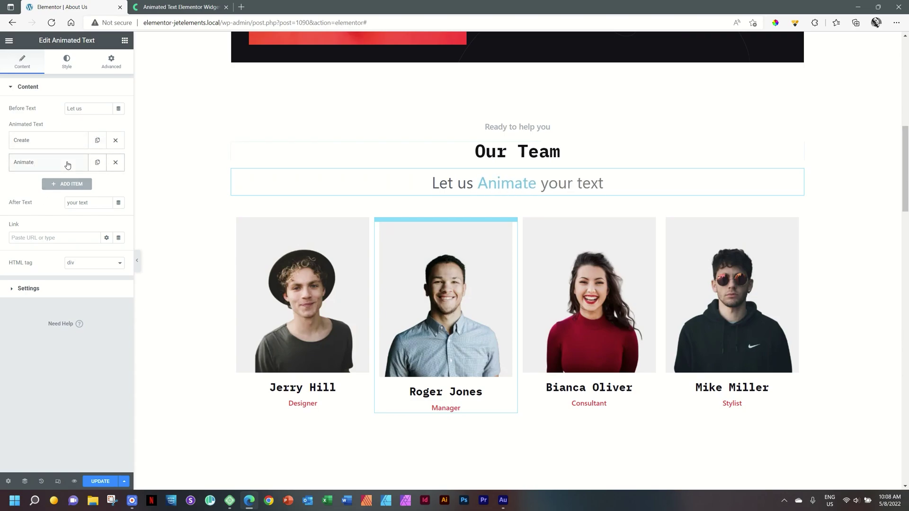
# Replace the before text 'Let us' with 'Our' and the after text 'your text' with 'Team'
pyautogui.moveTo(89, 107); pyautogui.dragTo(53, 109)
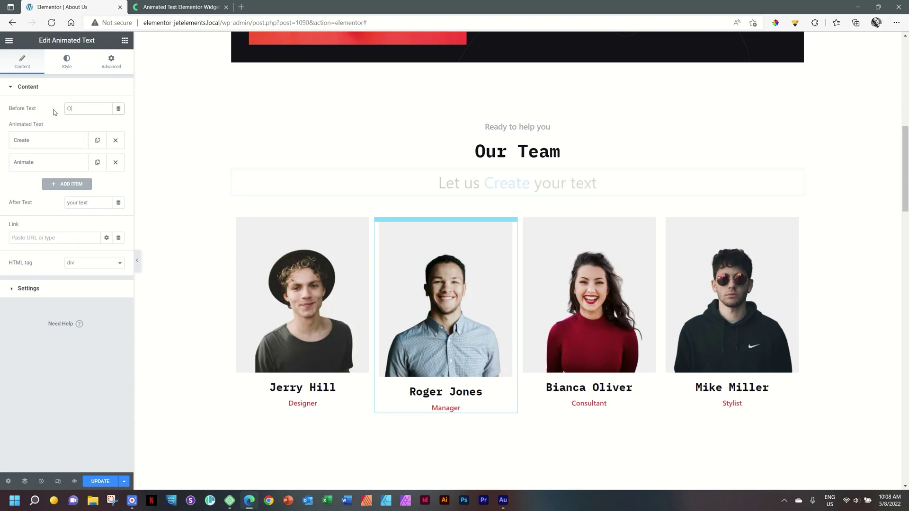
pyautogui.write('Our')
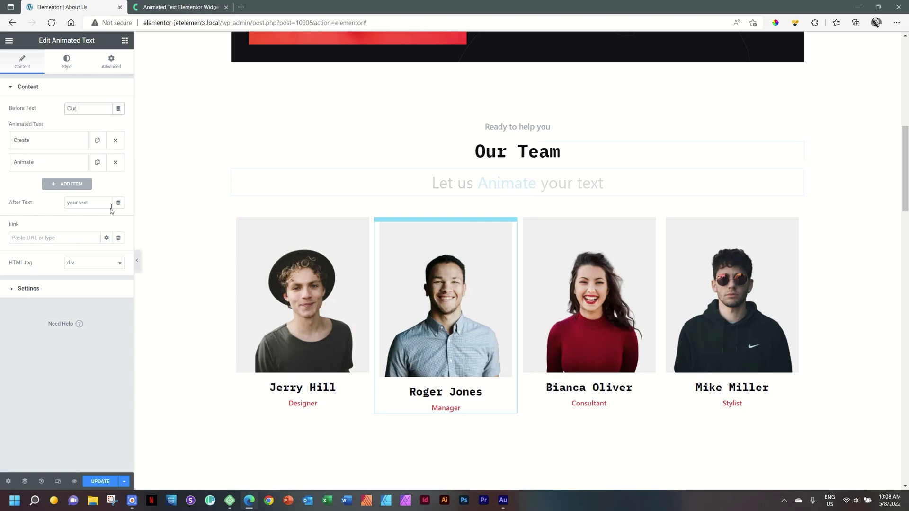
pyautogui.moveTo(109, 203); pyautogui.dragTo(65, 203)
pyautogui.write('Team')
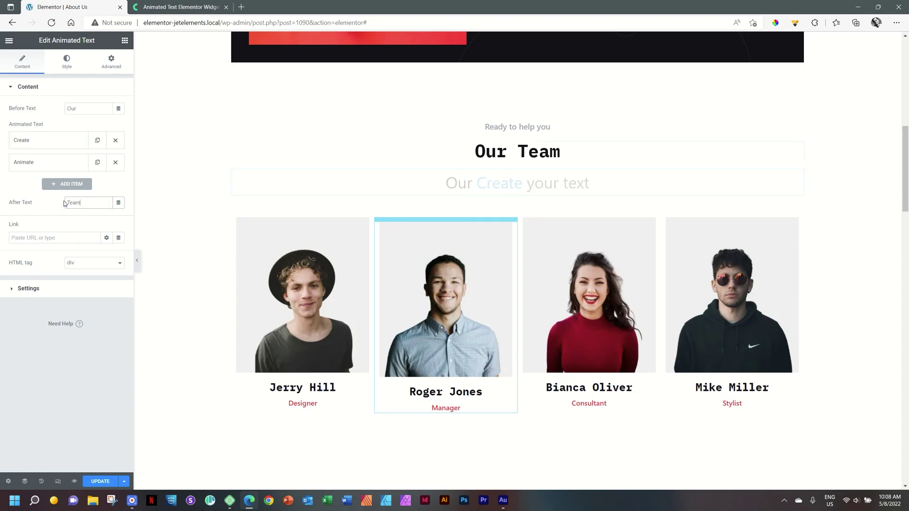
# Rename the first two animated words to 'No.1' and 'Spectacular'
pyautogui.click(42, 142)
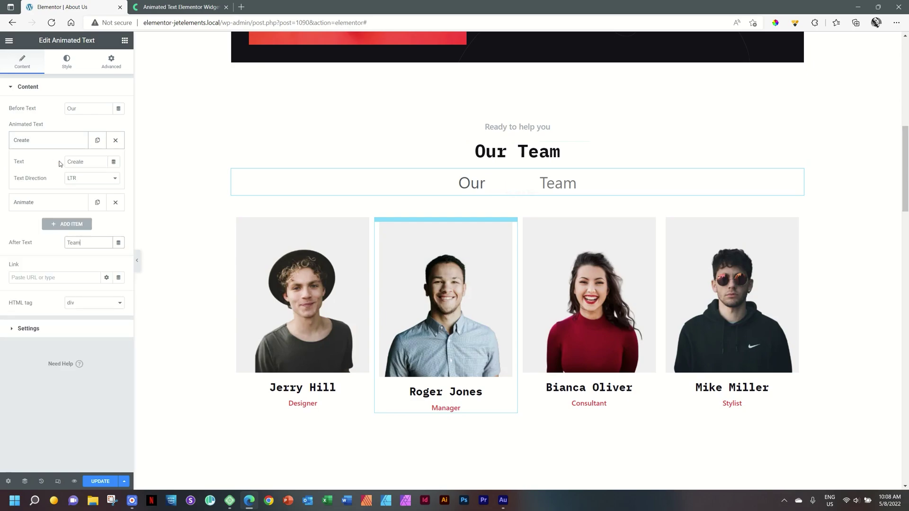
pyautogui.click(45, 161)
pyautogui.write('NO.')
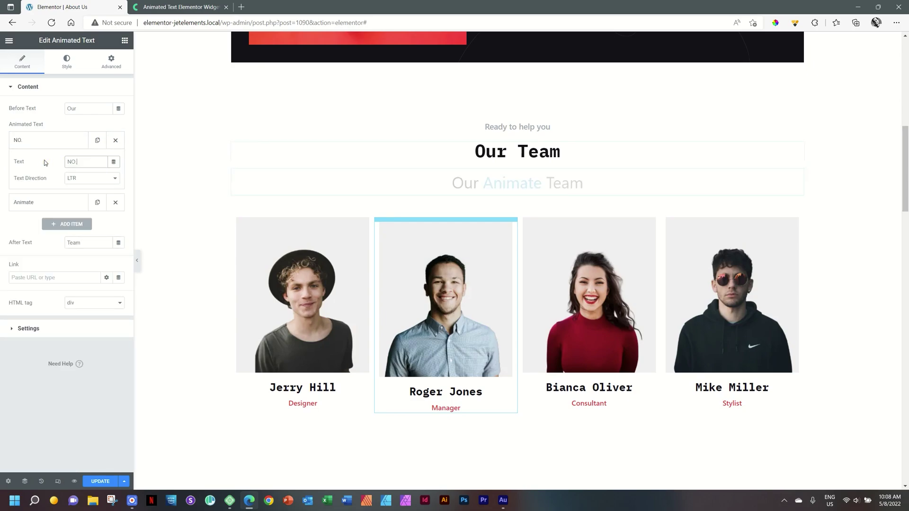
pyautogui.press('BackSpace')
pyautogui.press('BackSpace')
pyautogui.write('o.1')
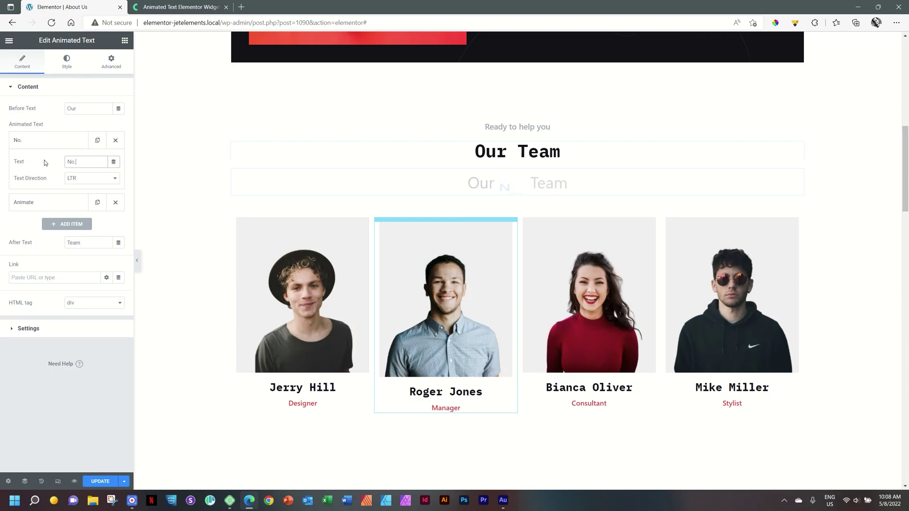
pyautogui.click(42, 142)
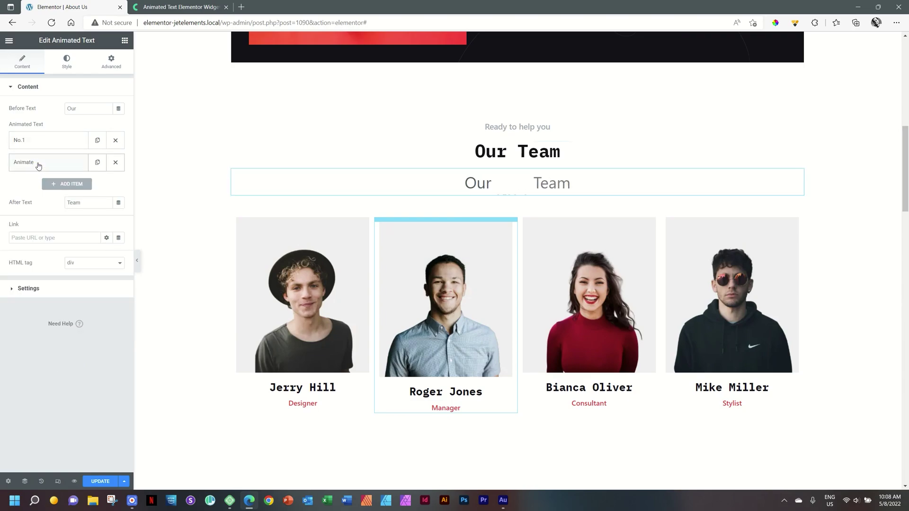
pyautogui.click(38, 161)
pyautogui.doubleClick(75, 184)
pyautogui.write('Spectacular')
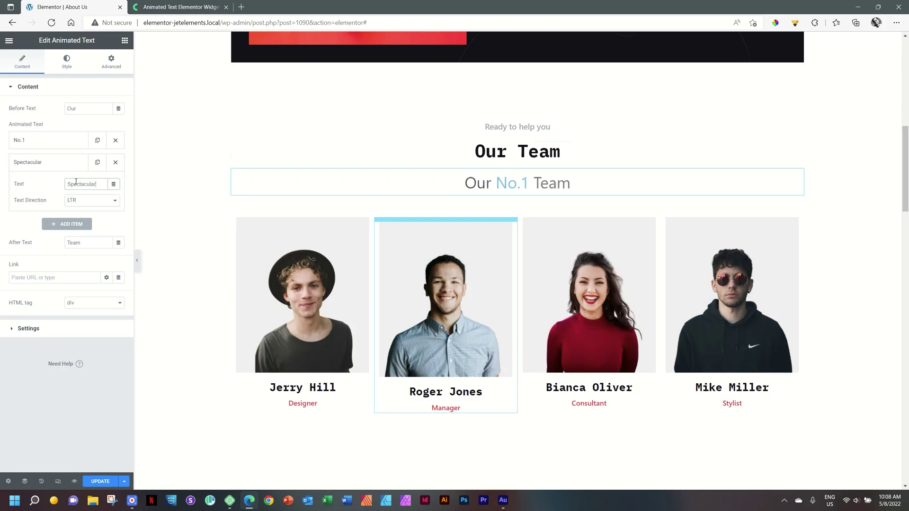
pyautogui.click(68, 166)
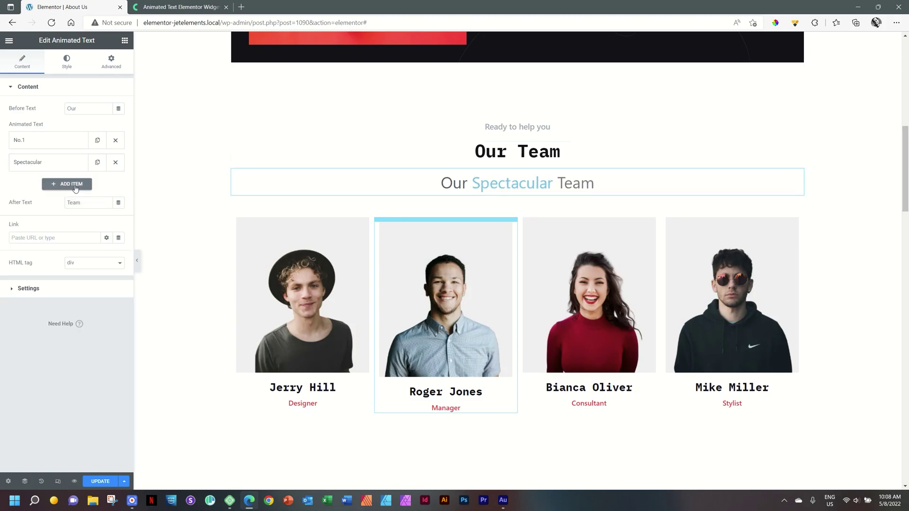
# Duplicate the Spectacular item, rename the copy 'Most Awesome', and set its text direction
pyautogui.click(97, 163)
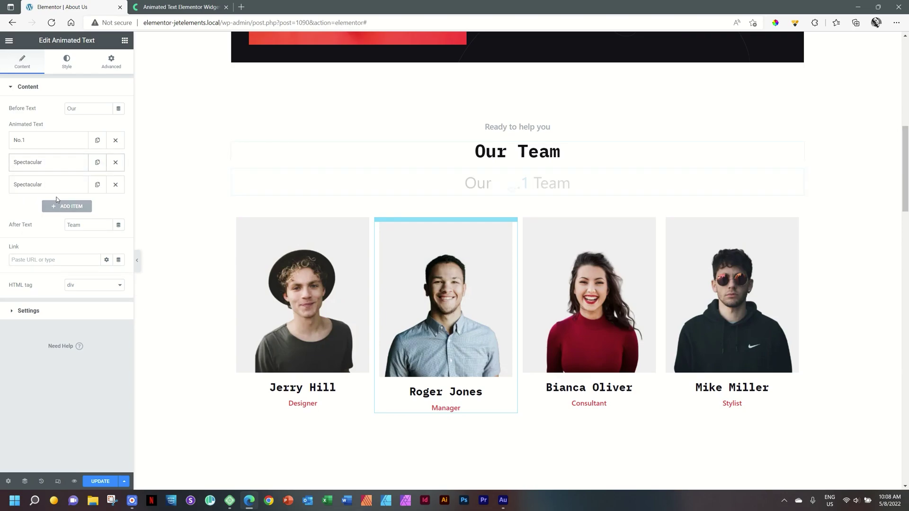
pyautogui.click(47, 185)
pyautogui.doubleClick(84, 206)
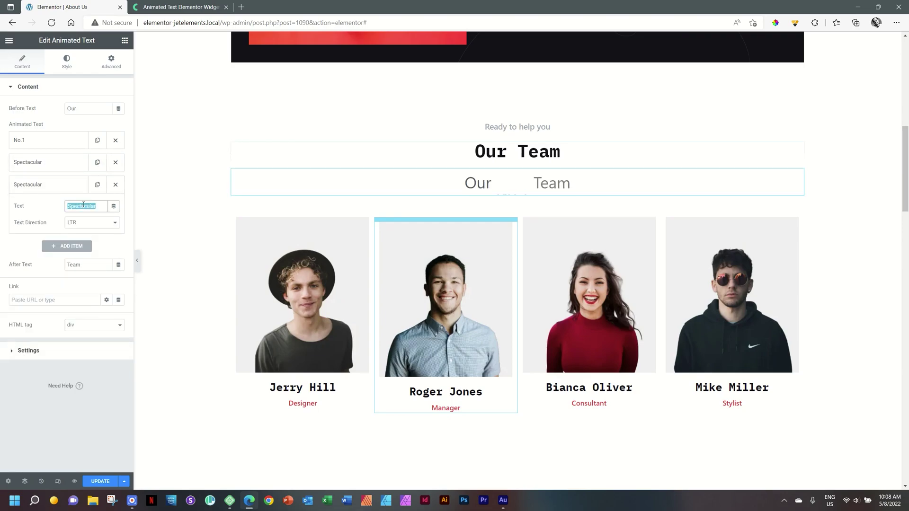
pyautogui.write('Most Awesome')
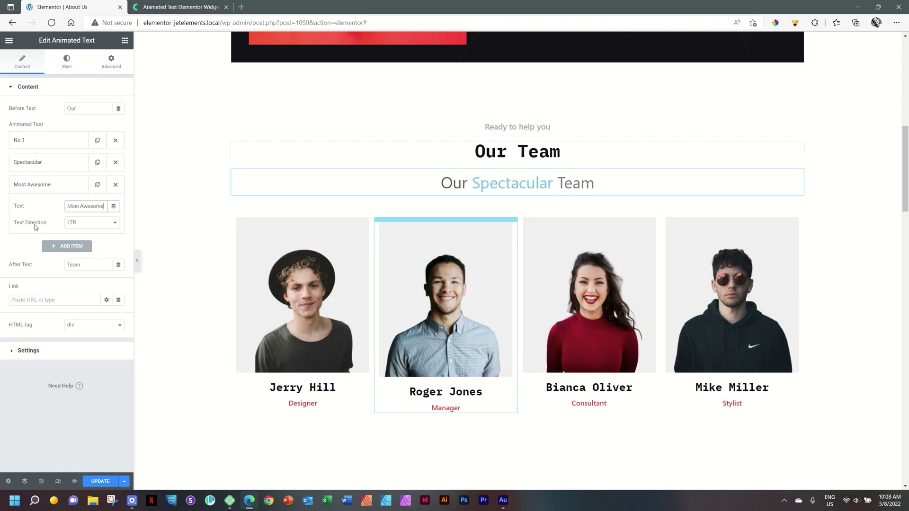
pyautogui.click(88, 224)
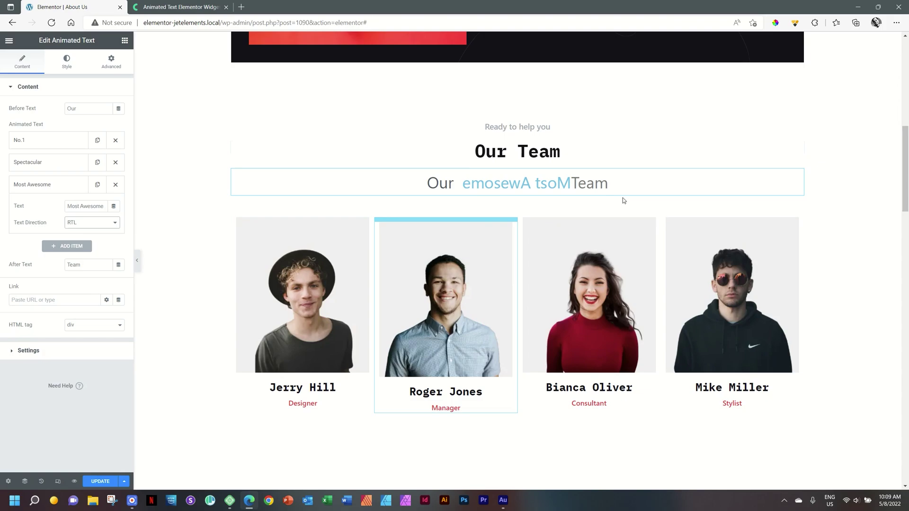
pyautogui.click(97, 222)
pyautogui.click(98, 234)
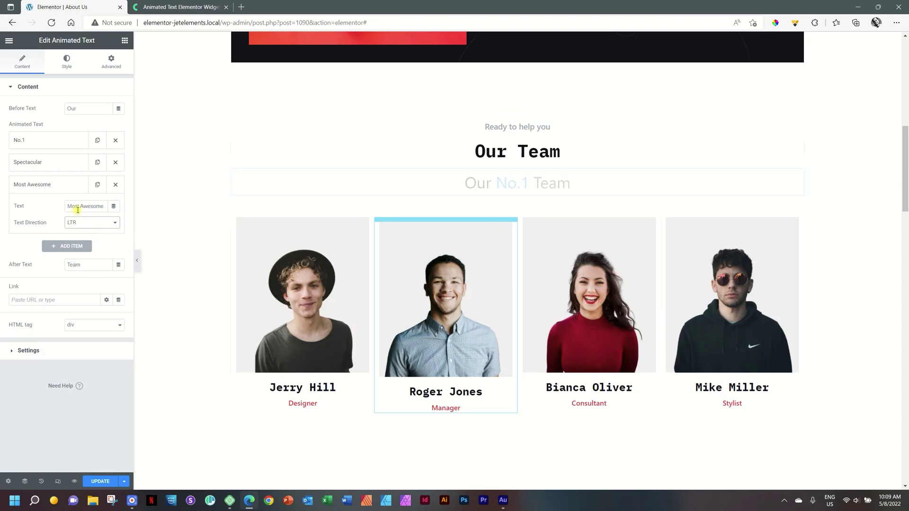
pyautogui.click(49, 191)
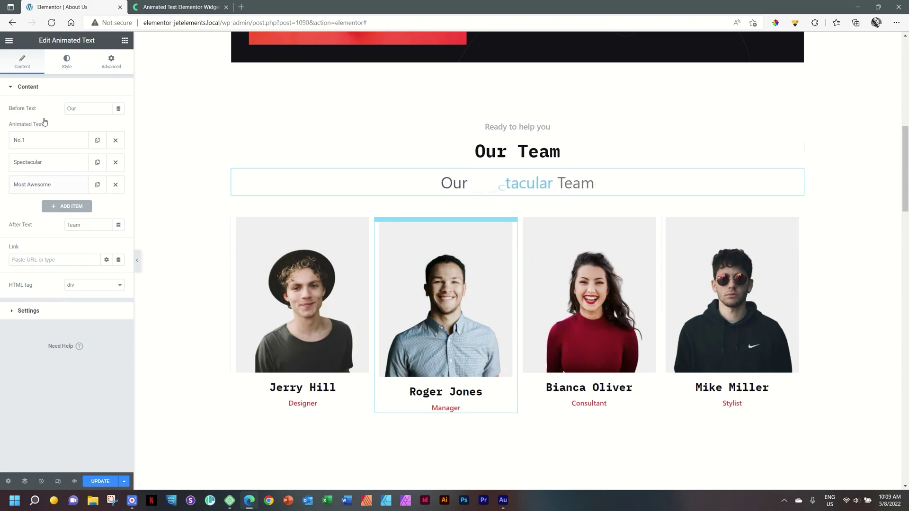
# On the Style tab, keep the before text black and set its font to IBM Plex Mono
pyautogui.click(66, 62)
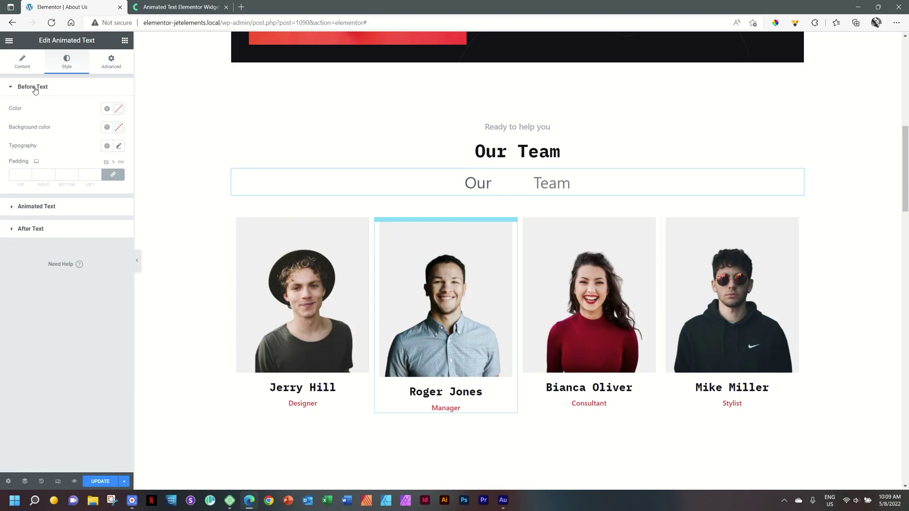
pyautogui.click(119, 110)
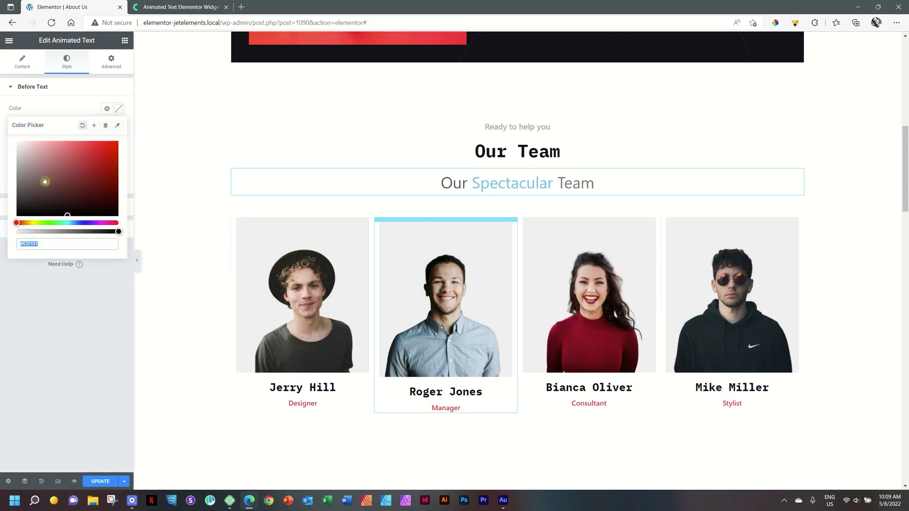
pyautogui.click(119, 110)
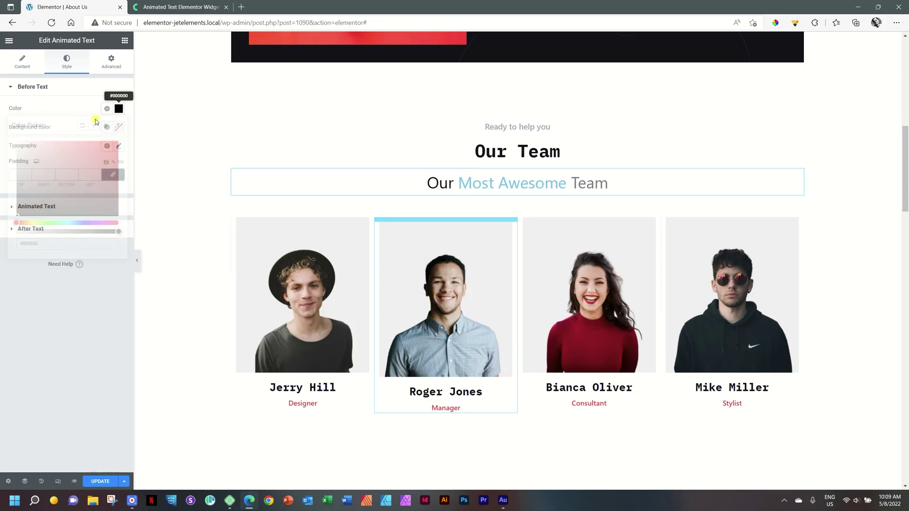
pyautogui.click(119, 147)
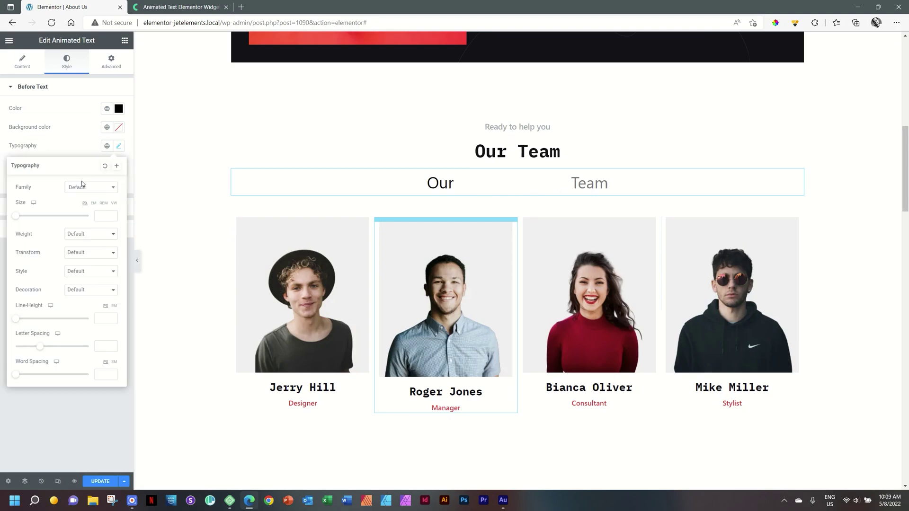
pyautogui.click(88, 188)
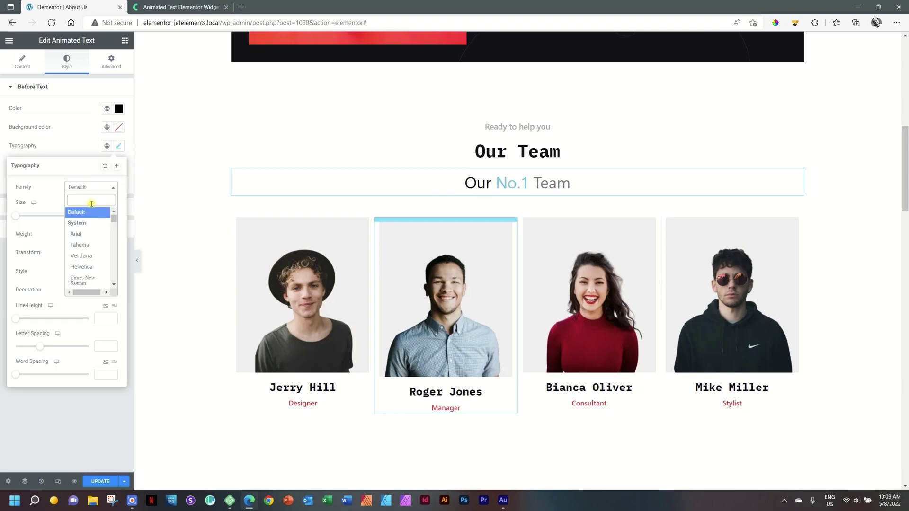
pyautogui.write('ibm')
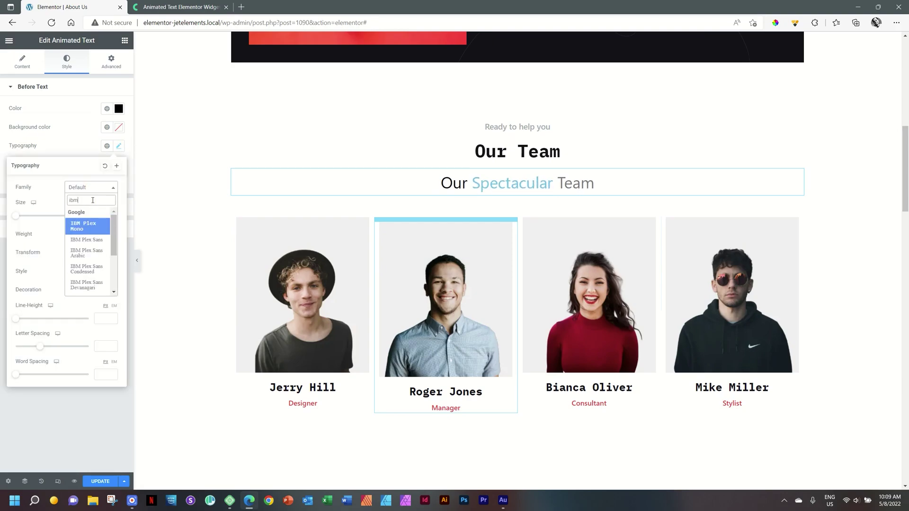
pyautogui.click(82, 229)
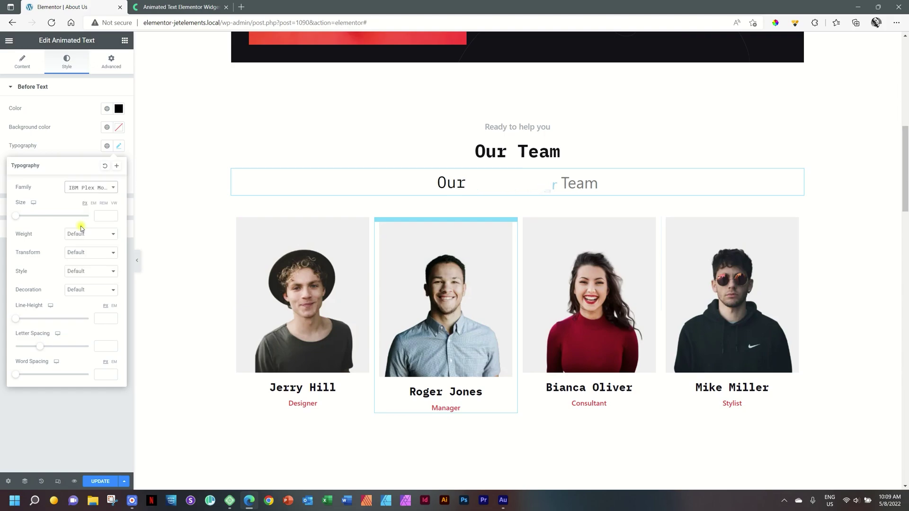
pyautogui.click(120, 148)
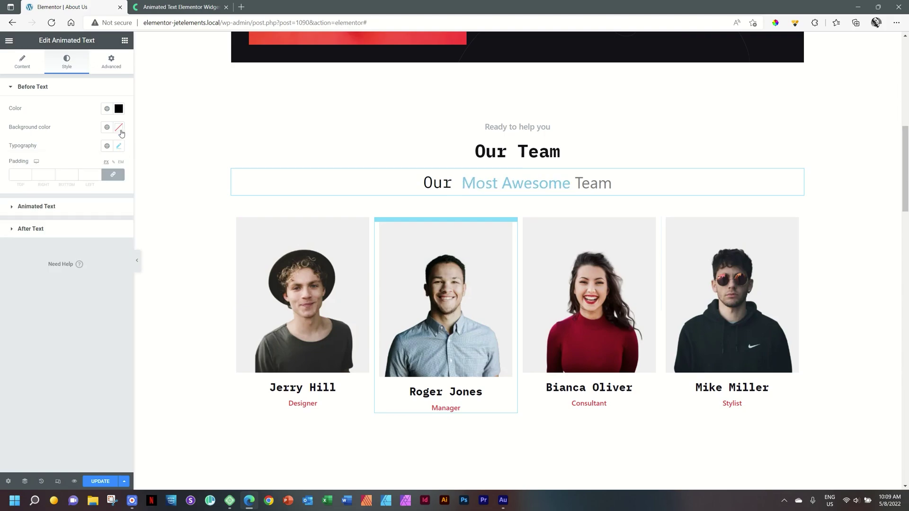
# Give the before text font weight 900 and an uppercase transform
pyautogui.click(119, 146)
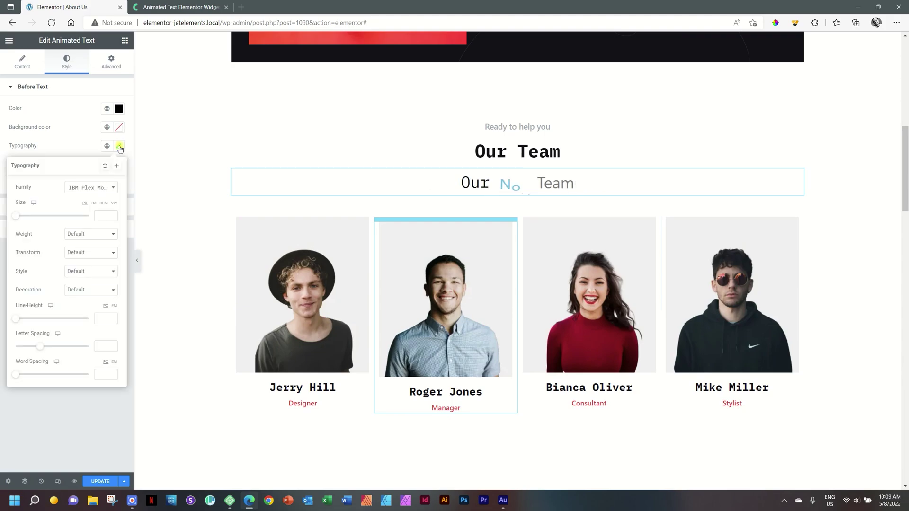
pyautogui.click(78, 238)
pyautogui.click(79, 300)
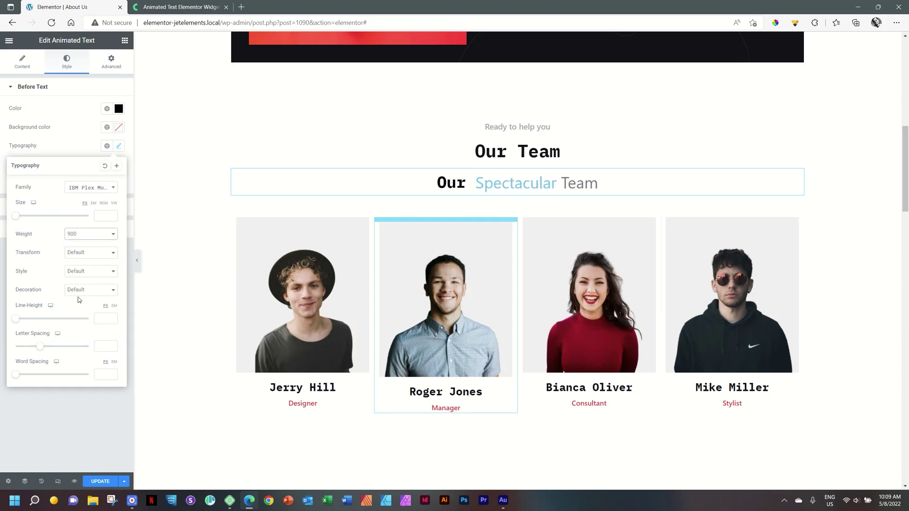
pyautogui.click(88, 254)
pyautogui.click(88, 268)
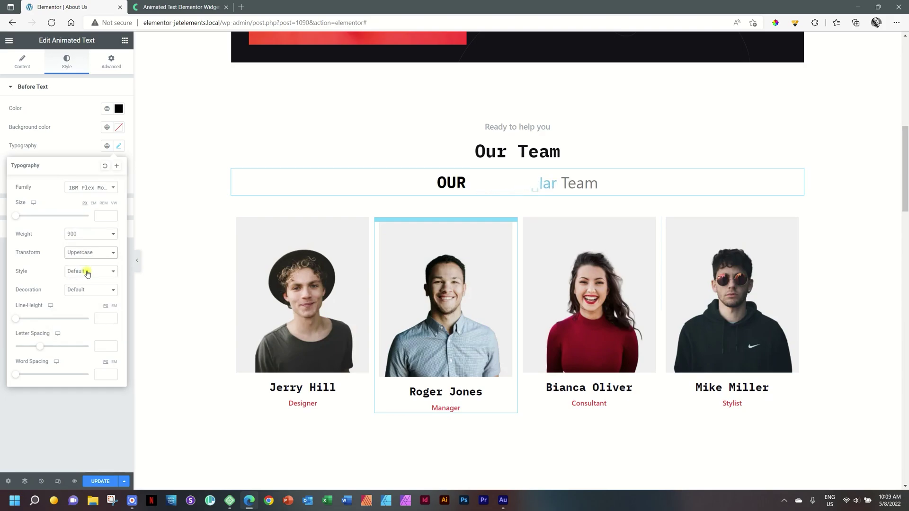
pyautogui.click(87, 151)
# Colour the after text black and set its font to IBM Plex Mono
pyautogui.click(35, 229)
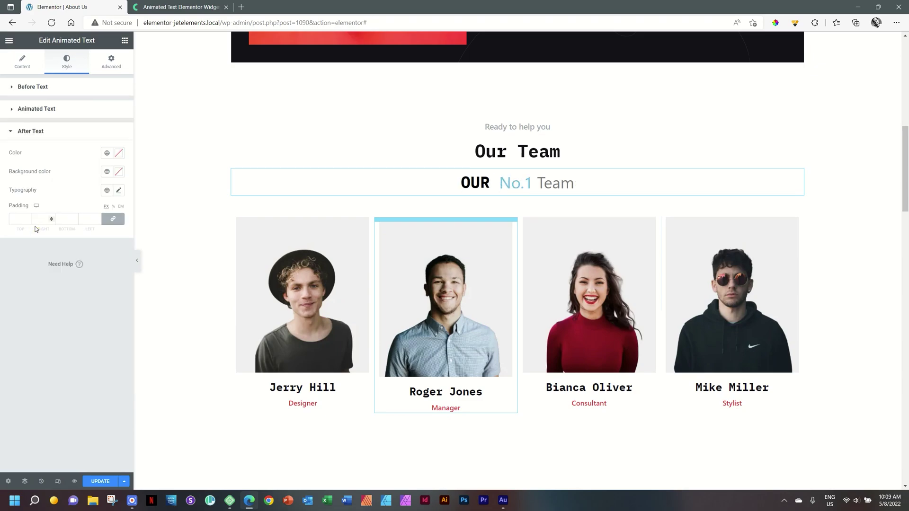
pyautogui.click(118, 153)
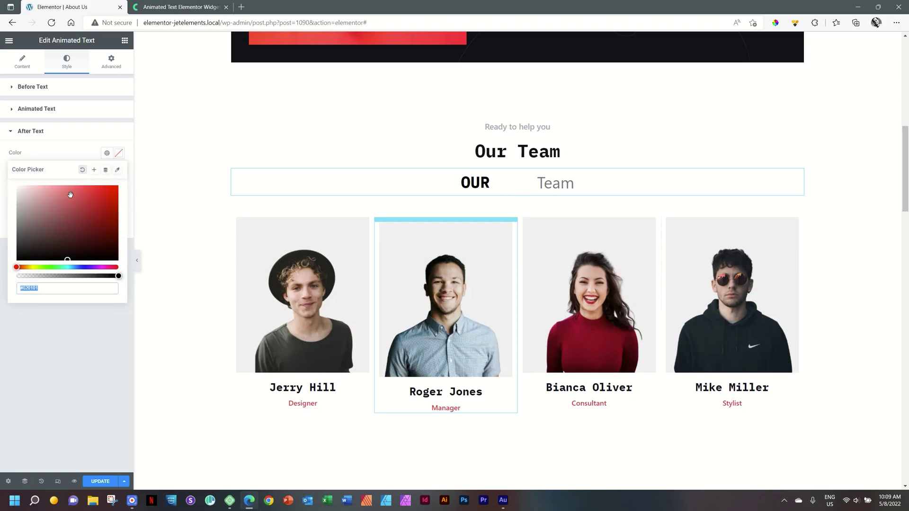
pyautogui.moveTo(29, 244); pyautogui.dragTo(3, 277)
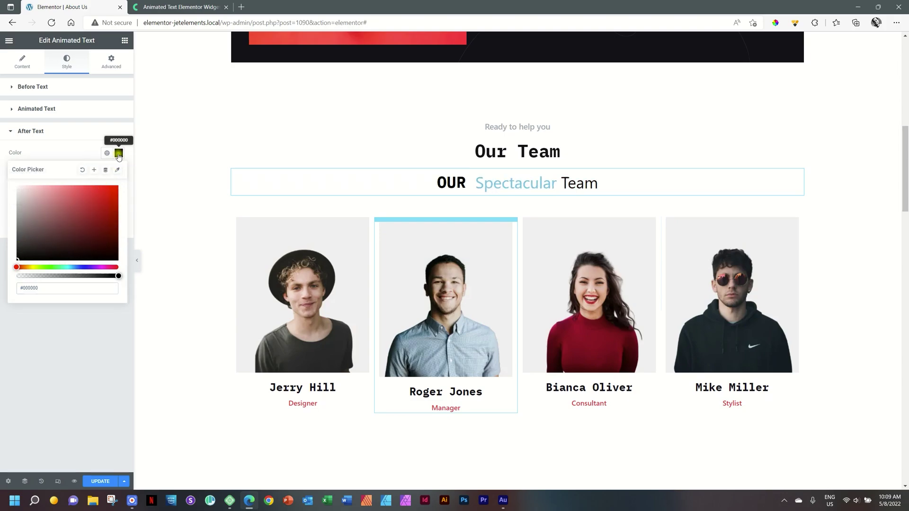
pyautogui.click(118, 153)
pyautogui.click(118, 190)
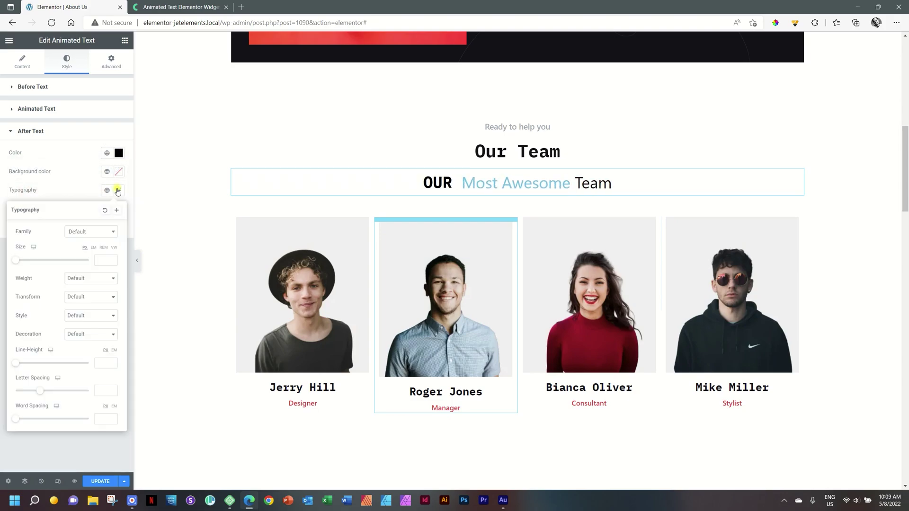
pyautogui.click(85, 233)
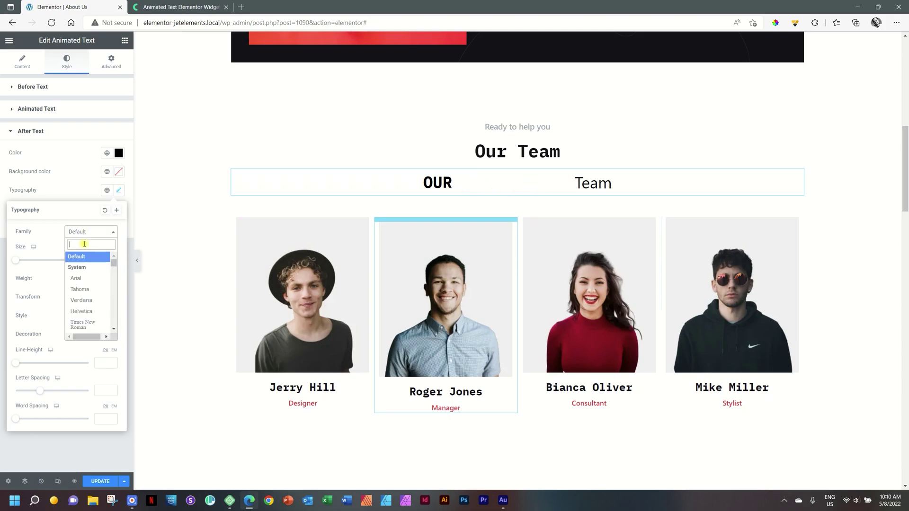
pyautogui.write('ibm')
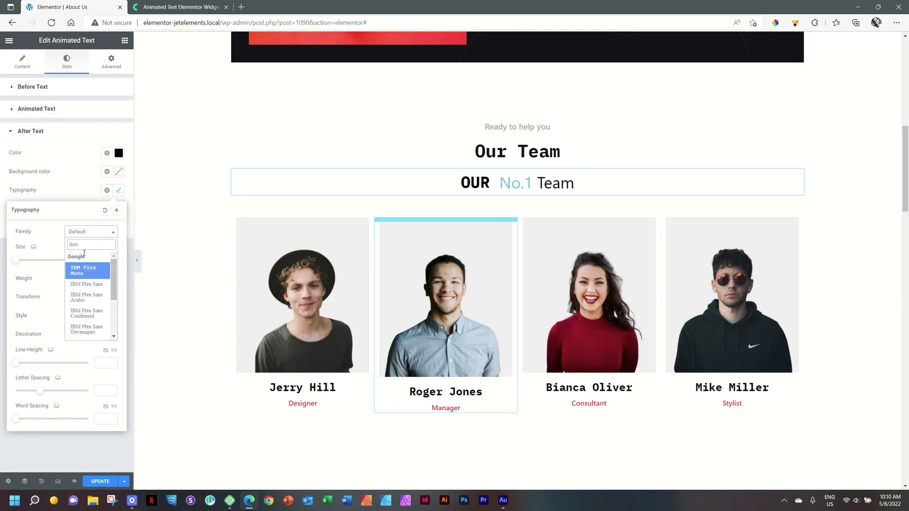
pyautogui.click(83, 270)
# Give the after text font weight 900 and an uppercase transform
pyautogui.click(81, 279)
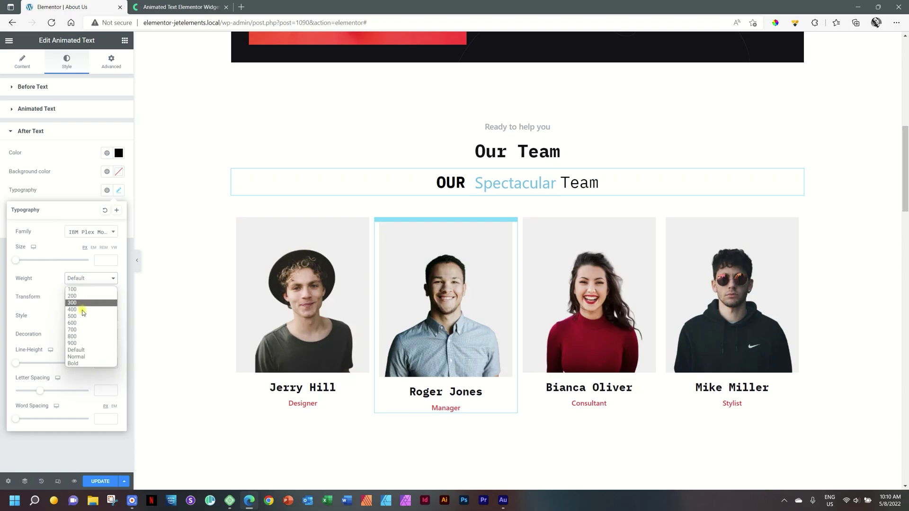
pyautogui.click(74, 343)
pyautogui.click(78, 296)
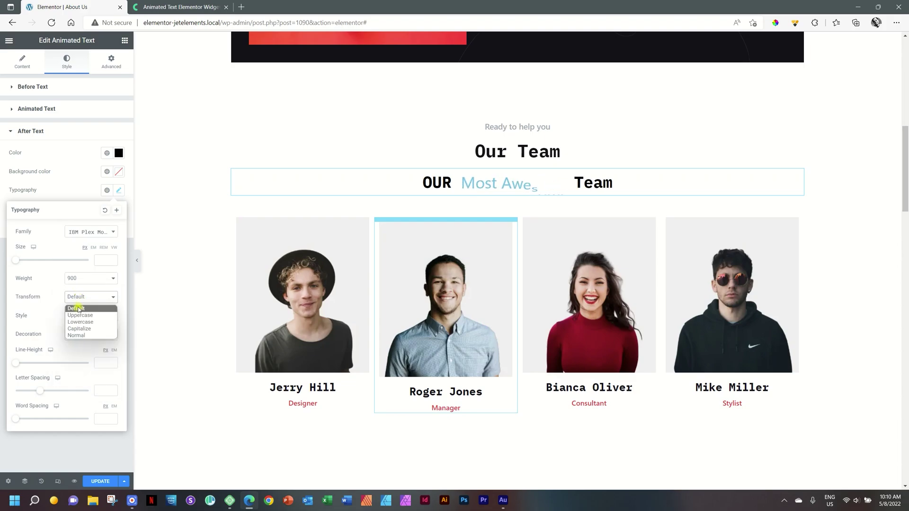
pyautogui.click(78, 315)
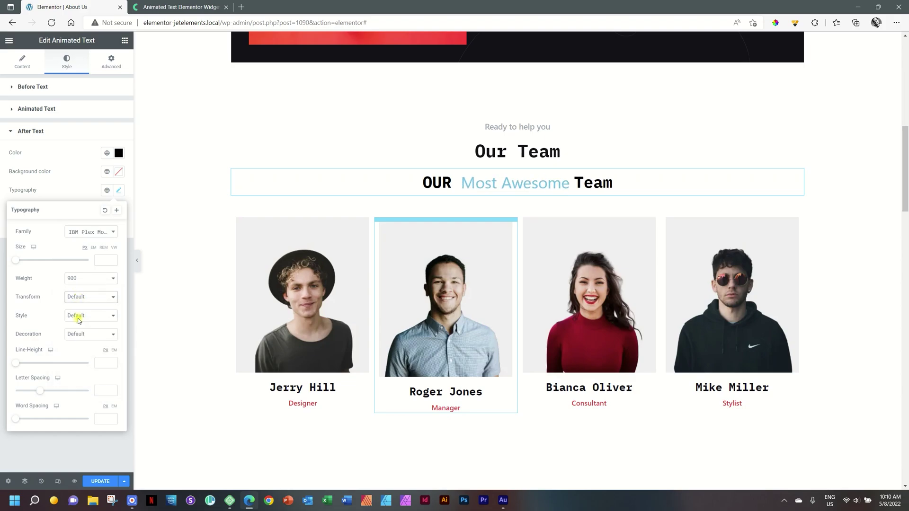
pyautogui.click(76, 190)
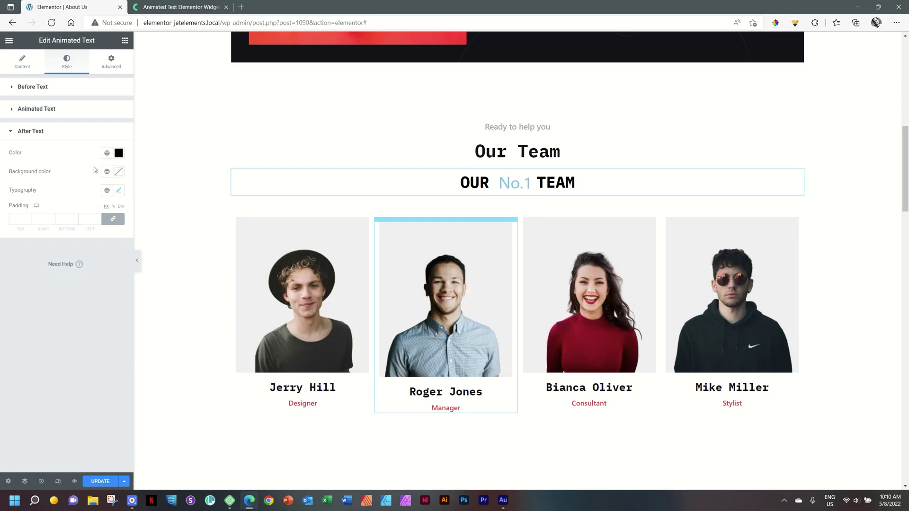
pyautogui.click(32, 108)
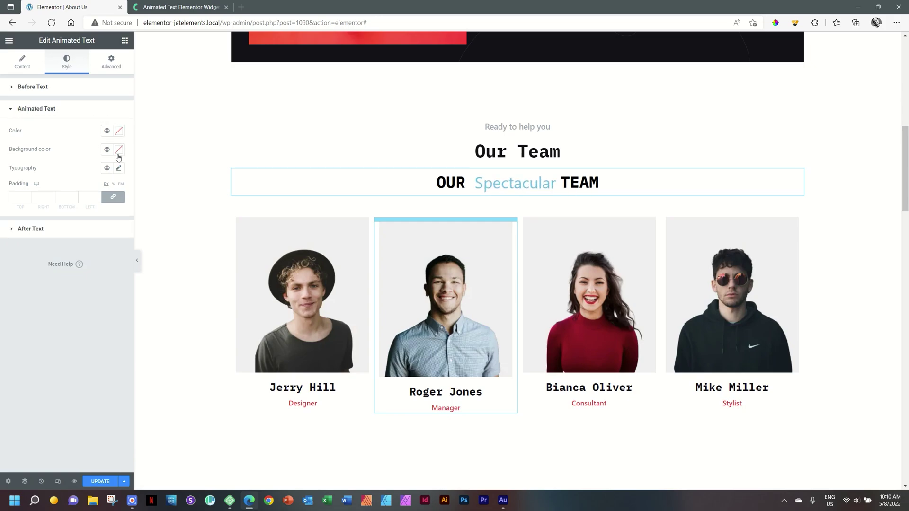
# Set the animated words to IBM Plex Mono with an uppercase transform
pyautogui.click(118, 169)
pyautogui.click(89, 209)
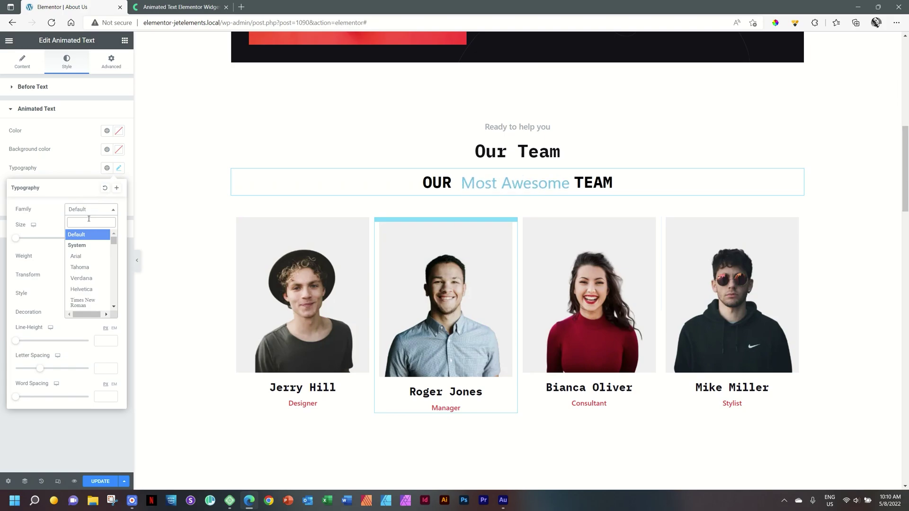
pyautogui.write('ibm')
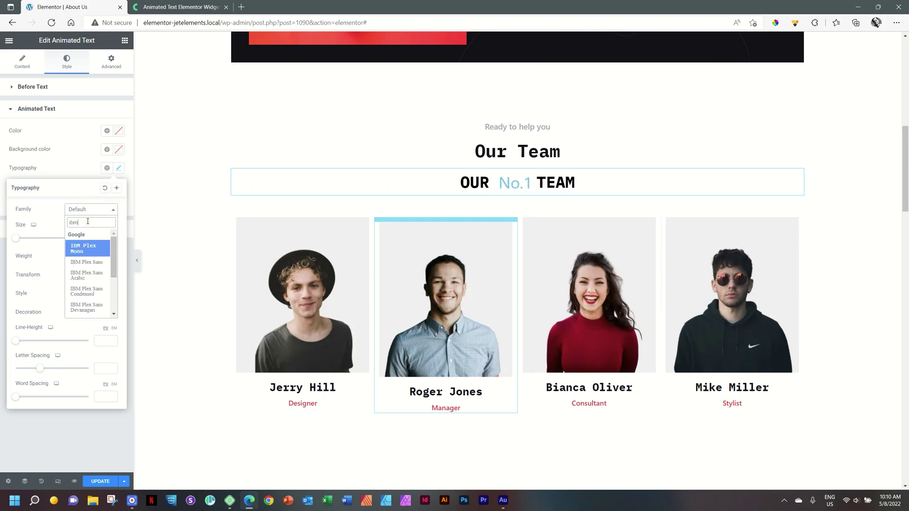
pyautogui.click(80, 250)
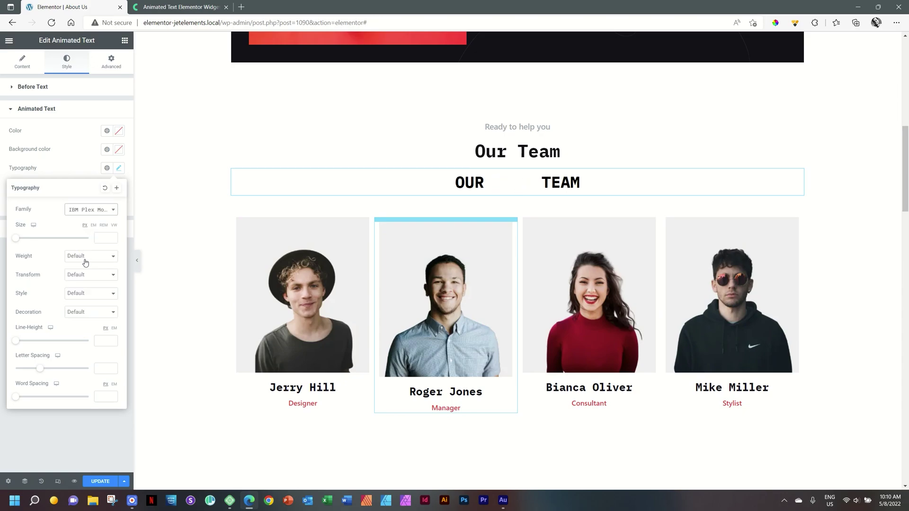
pyautogui.click(79, 275)
pyautogui.click(85, 292)
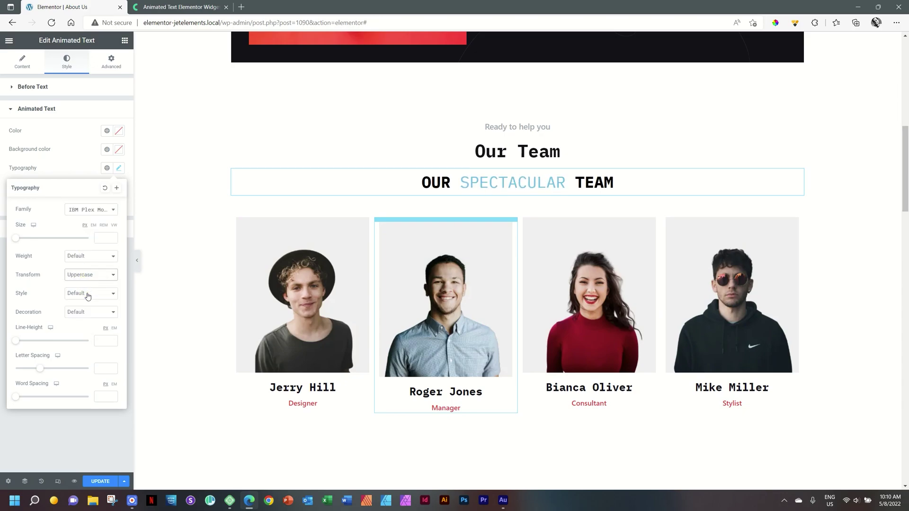
pyautogui.click(122, 168)
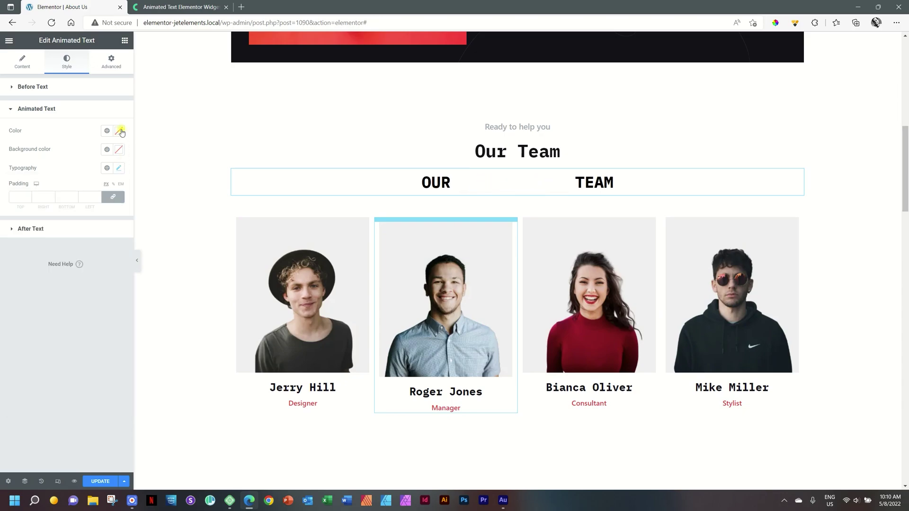
# Colour the animated words red (#FF0000)
pyautogui.click(119, 131)
pyautogui.moveTo(89, 173); pyautogui.dragTo(151, 160)
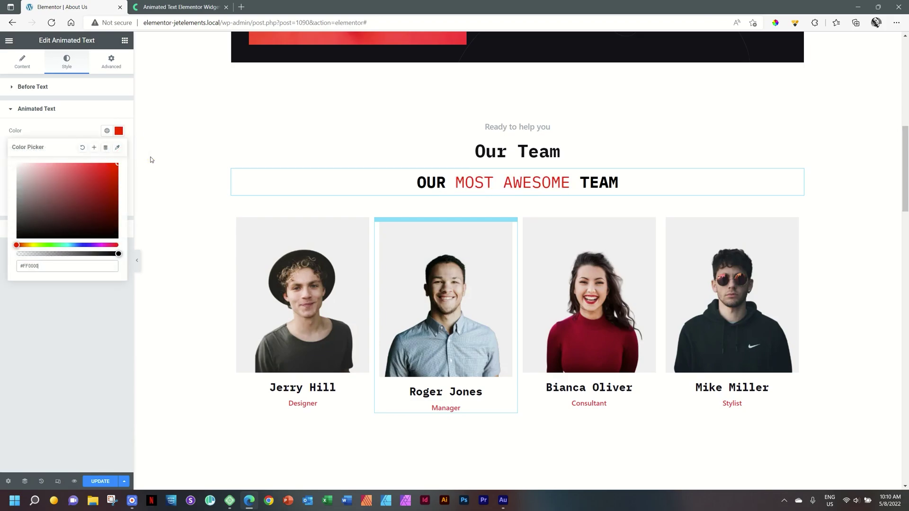
pyautogui.click(120, 132)
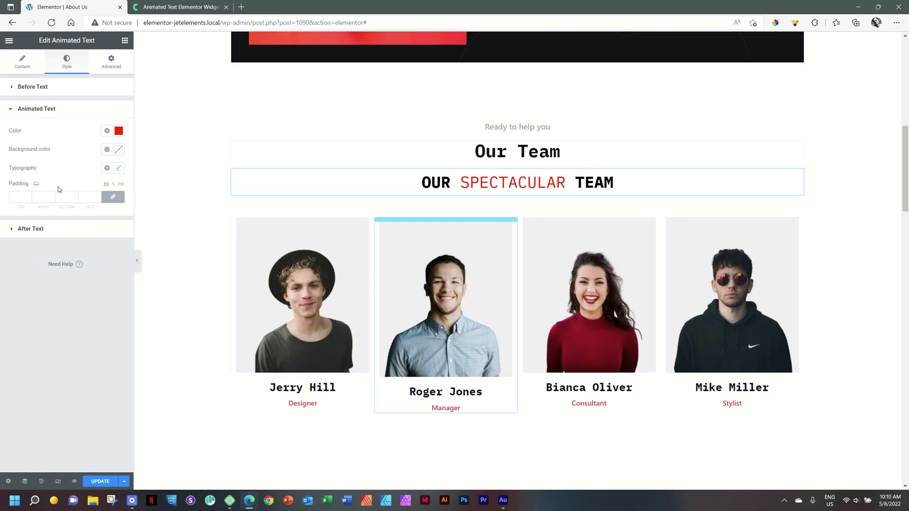
# Check the Before Text typography (IBM Plex Mono, 900, uppercase) and preview at tablet width (768 px)
pyautogui.click(13, 88)
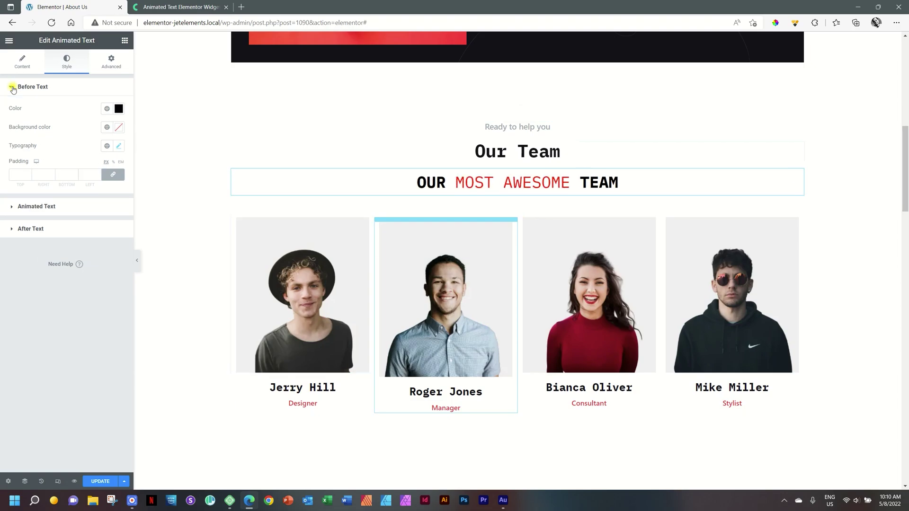
pyautogui.click(10, 229)
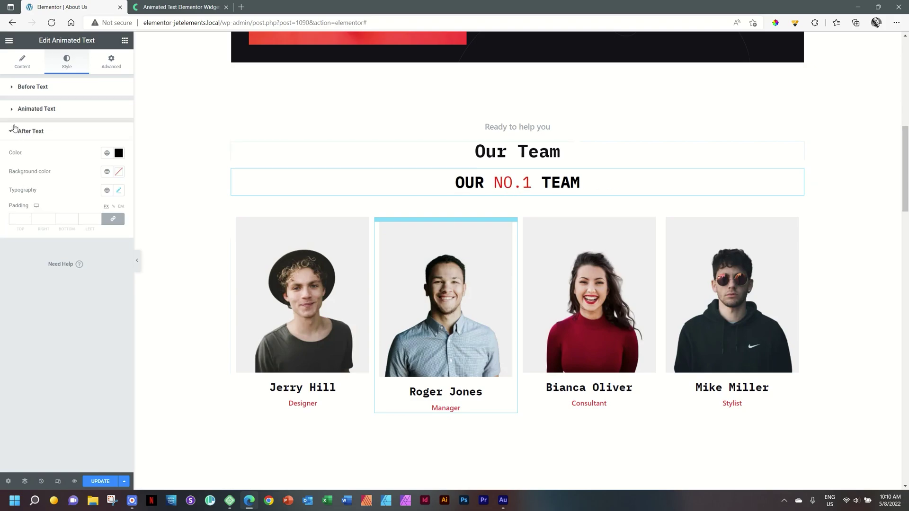
pyautogui.click(15, 109)
pyautogui.click(13, 89)
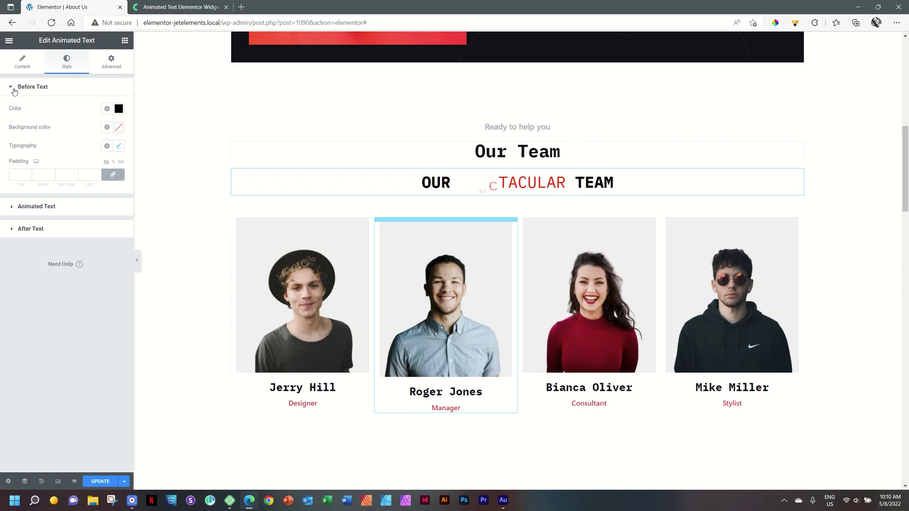
pyautogui.click(119, 146)
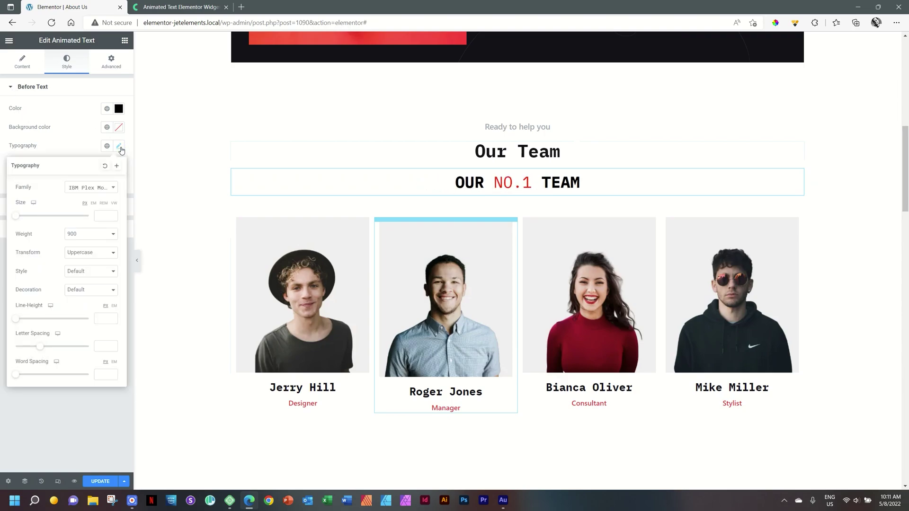
pyautogui.click(46, 200)
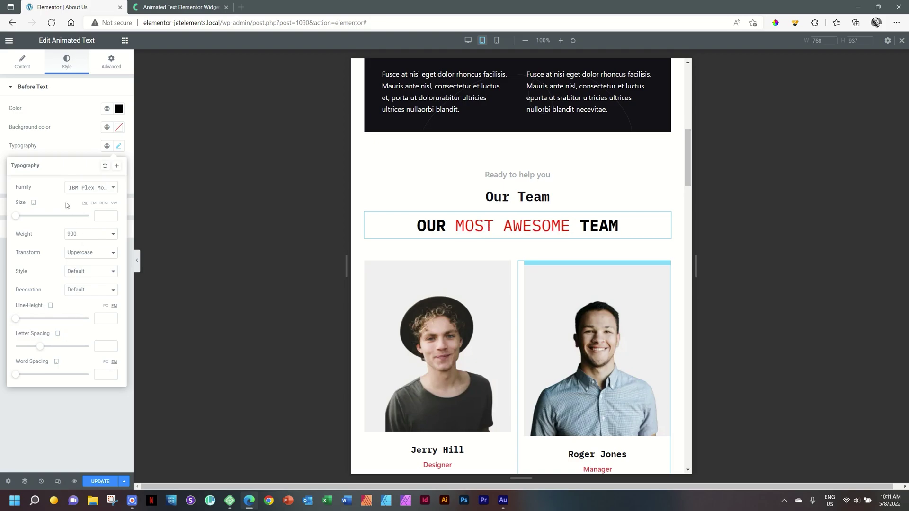
# Close the Before Text typography settings and return the preview to Desktop width
pyautogui.click(118, 146)
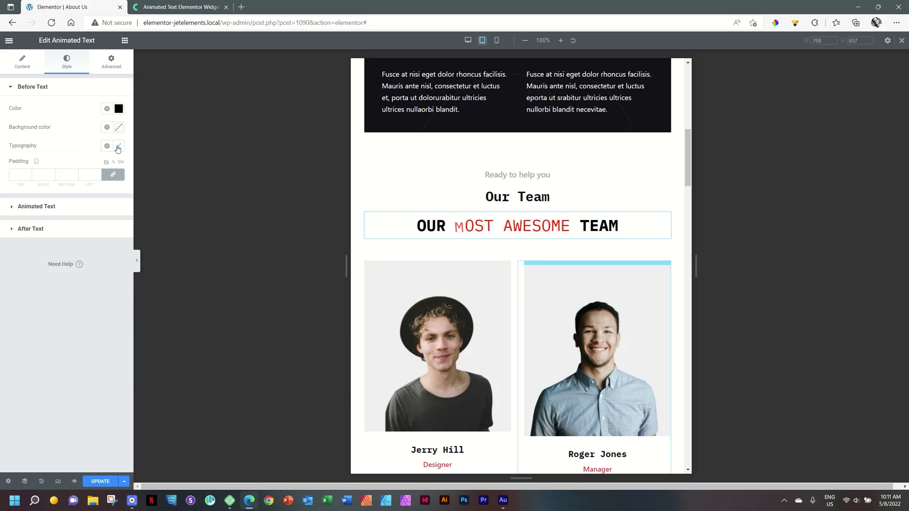
pyautogui.click(38, 163)
pyautogui.click(36, 152)
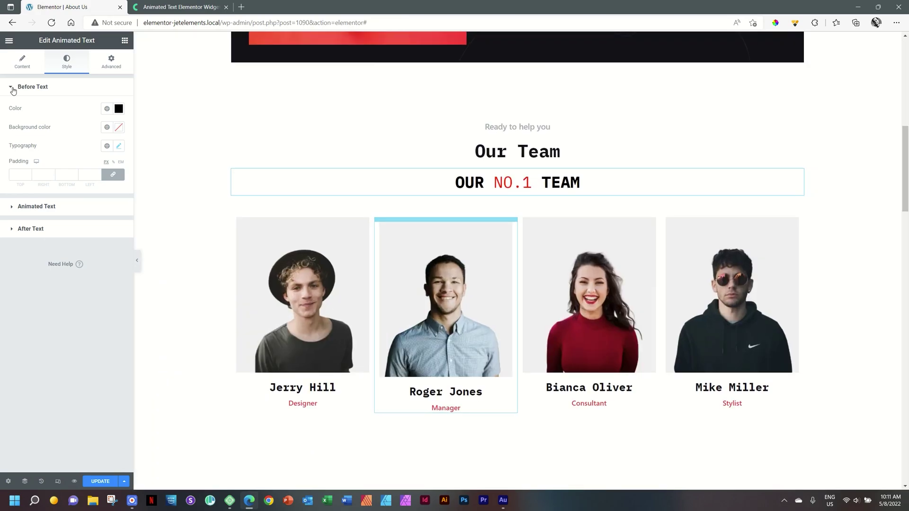
# Collapse the Before Text style section so all three text sections are folded
pyautogui.click(14, 89)
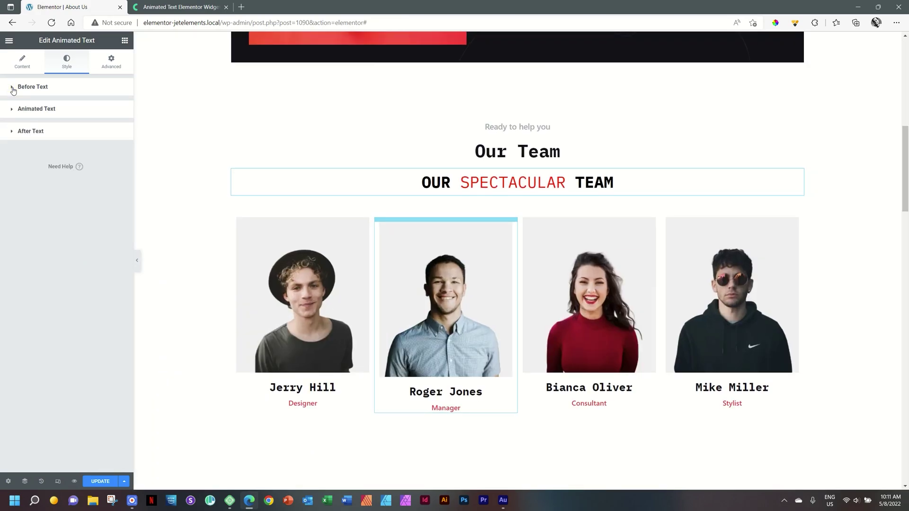